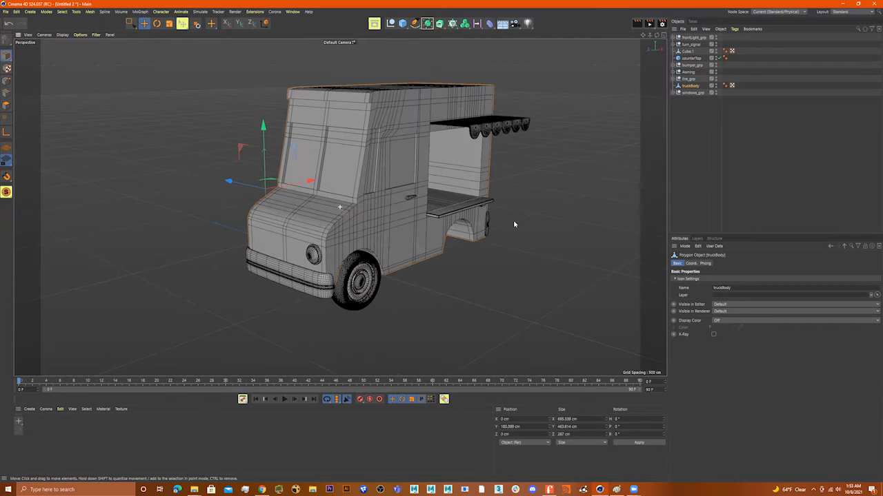
# Select the edge loops outlining both sides of the truck body, including the hood and wheel arches
pyautogui.keyDown('alt'); pyautogui.moveTo(414, 242); pyautogui.dragTo(447, 245, button='right'); pyautogui.keyUp('alt')
pyautogui.keyDown('alt'); pyautogui.moveTo(358, 214); pyautogui.dragTo(362, 222, button='middle'); pyautogui.keyUp('alt')
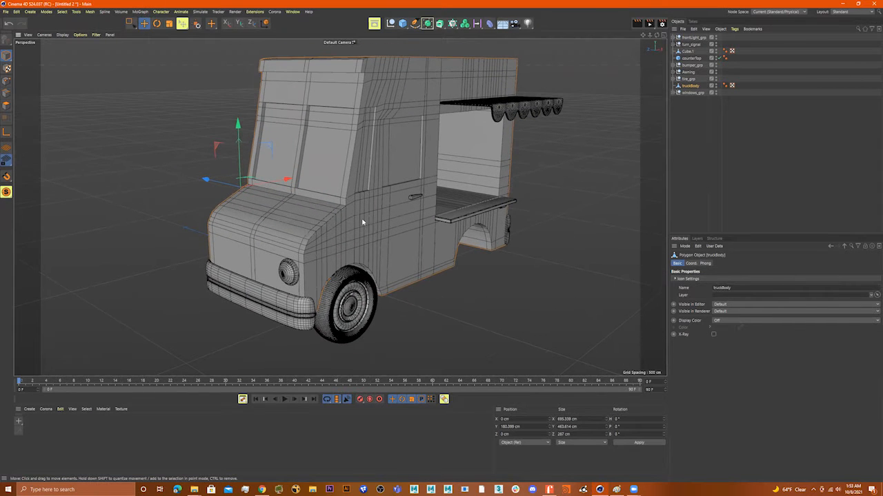
pyautogui.click(7, 93)
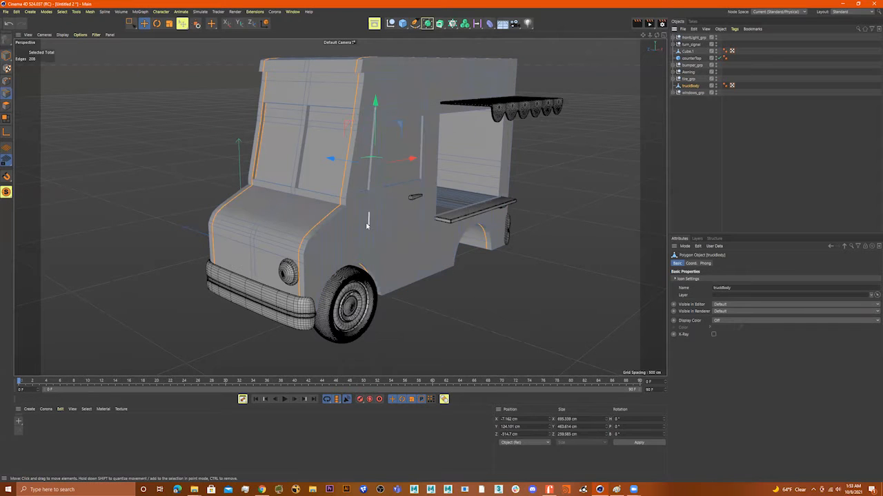
pyautogui.press('u')
pyautogui.press('l')
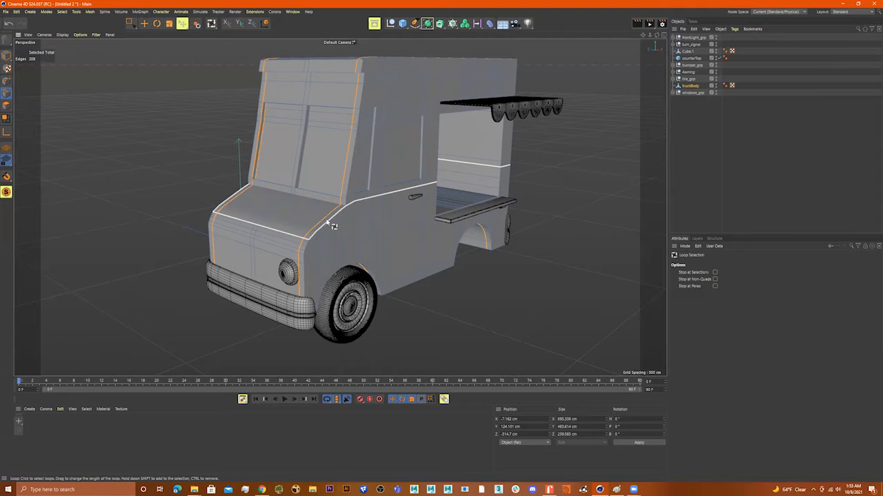
pyautogui.click(308, 277)
pyautogui.keyDown('alt'); pyautogui.moveTo(554, 288); pyautogui.dragTo(622, 290); pyautogui.keyUp('alt')
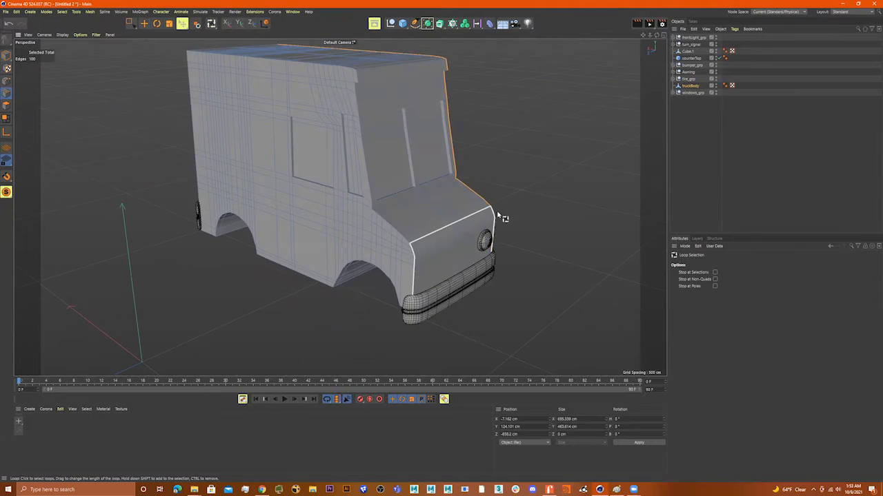
pyautogui.scroll(5, 503, 218)
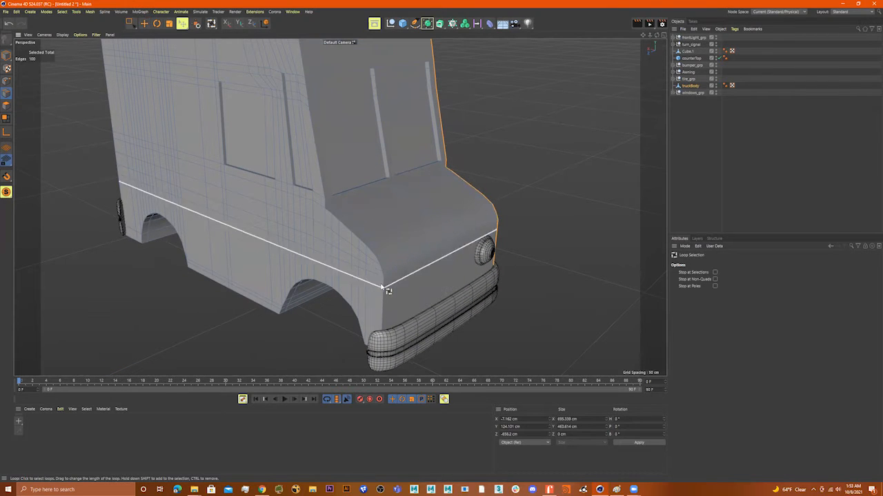
pyautogui.scroll(-3, 342, 291)
pyautogui.keyDown('alt'); pyautogui.moveTo(313, 287); pyautogui.dragTo(334, 157); pyautogui.keyUp('alt')
# Try a chamfer bevel with 4 subdivisions on the side edge loops, inspect the corners, and undo it
pyautogui.rightClick(549, 281)
pyautogui.click(569, 282)
pyautogui.moveTo(542, 279); pyautogui.dragTo(552, 279)
pyautogui.keyDown('alt'); pyautogui.moveTo(424, 262); pyautogui.dragTo(509, 232, button='right'); pyautogui.keyUp('alt')
pyautogui.keyDown('alt'); pyautogui.moveTo(501, 232); pyautogui.dragTo(476, 222); pyautogui.keyUp('alt')
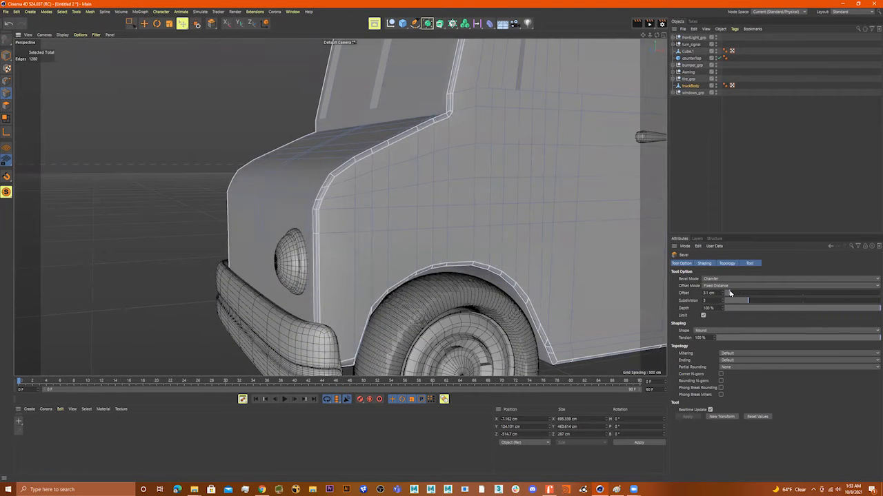
pyautogui.moveTo(747, 301)
pyautogui.mouseDown()
pyautogui.moveTo(732, 301)
pyautogui.moveTo(755, 301)
pyautogui.mouseUp()
pyautogui.scroll(6, 459, 138)
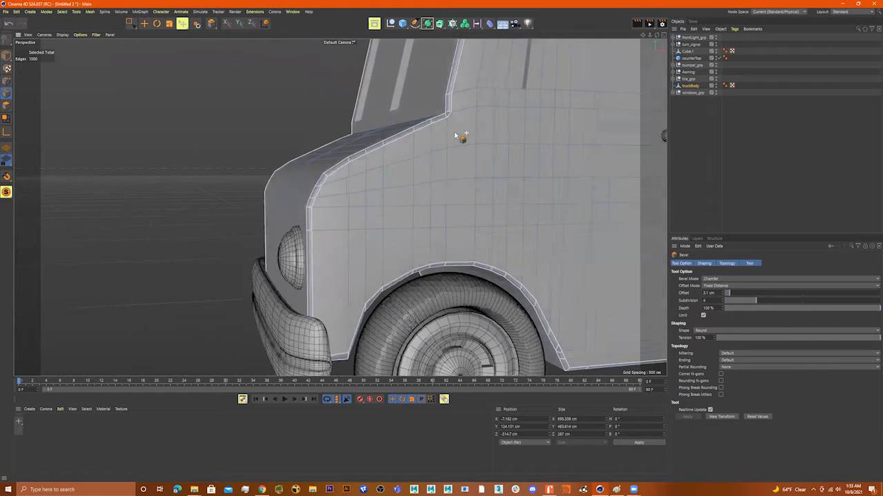
pyautogui.keyDown('alt'); pyautogui.moveTo(489, 143); pyautogui.dragTo(507, 158); pyautogui.keyUp('alt')
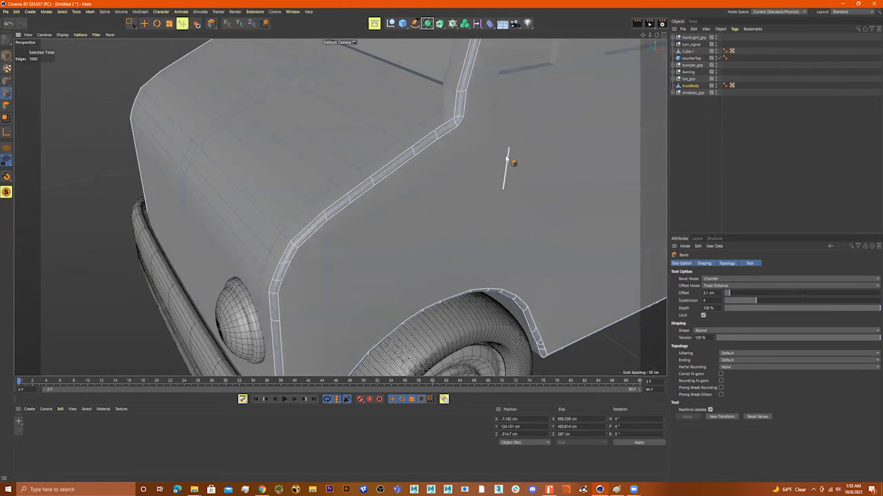
pyautogui.hotkey('ctrl', 'z')
# Add the edges along the base of the windshield, where it meets the hood, to the edge selection
pyautogui.keyDown('alt'); pyautogui.moveTo(504, 158); pyautogui.dragTo(469, 160, button='right'); pyautogui.keyUp('alt')
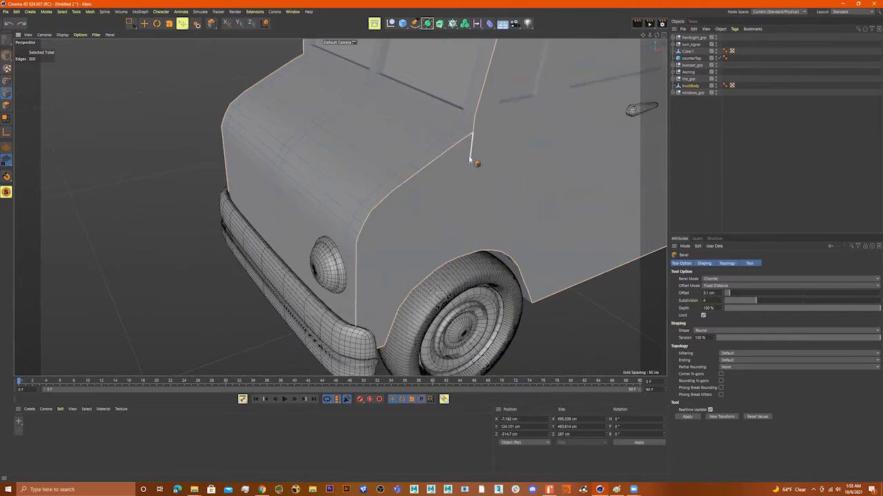
pyautogui.press('space')
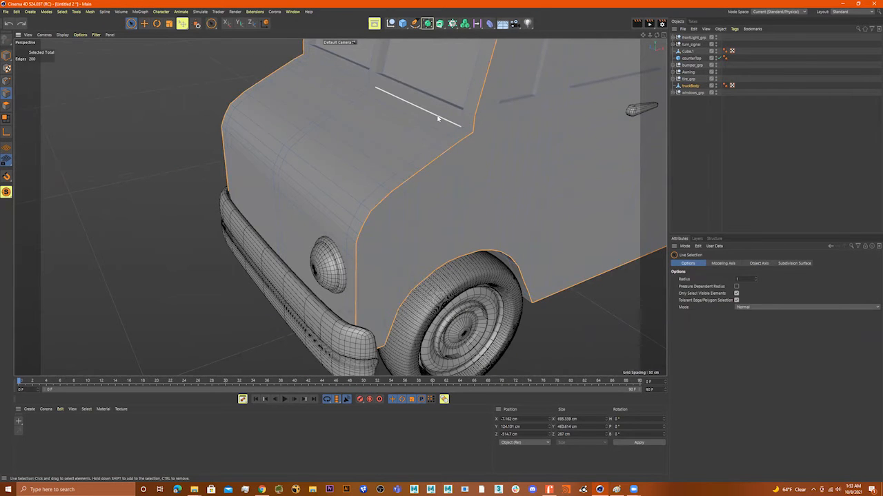
pyautogui.keyDown('alt'); pyautogui.moveTo(462, 131); pyautogui.dragTo(471, 131); pyautogui.keyUp('alt')
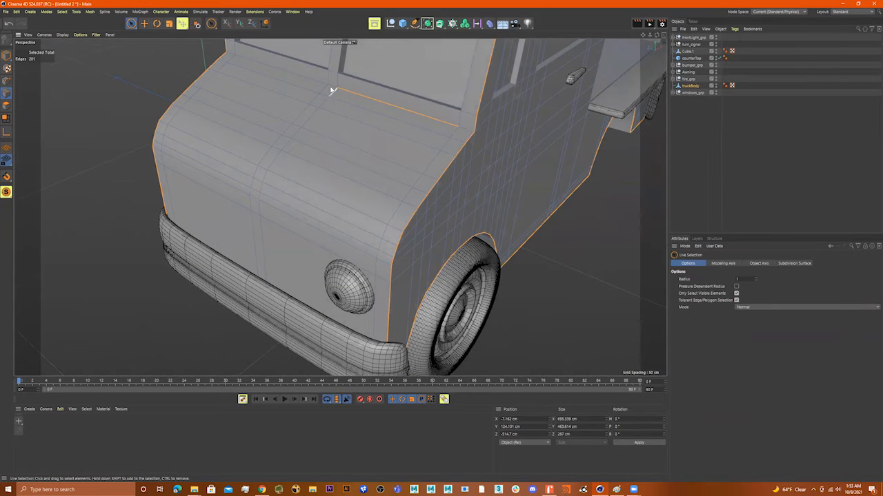
pyautogui.keyDown('alt'); pyautogui.moveTo(356, 162); pyautogui.dragTo(401, 139); pyautogui.keyUp('alt')
pyautogui.scroll(6, 400, 139)
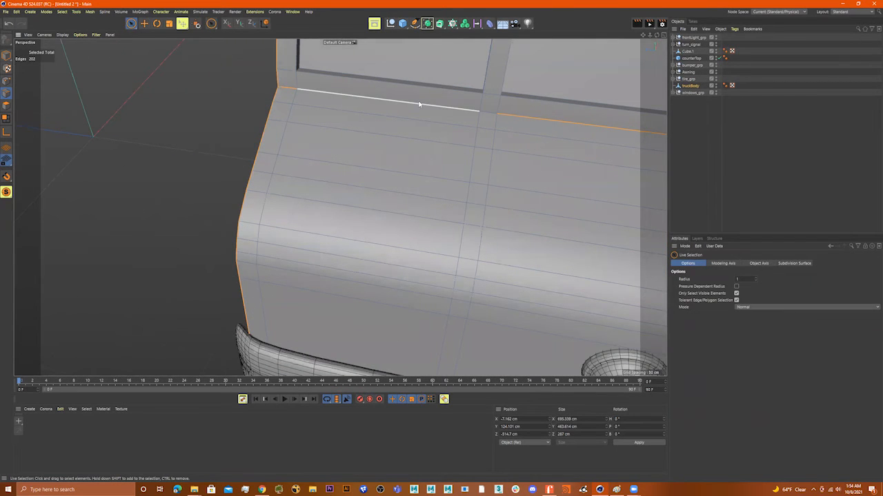
pyautogui.keyDown('shift'); pyautogui.click(416, 107); pyautogui.keyUp('shift')
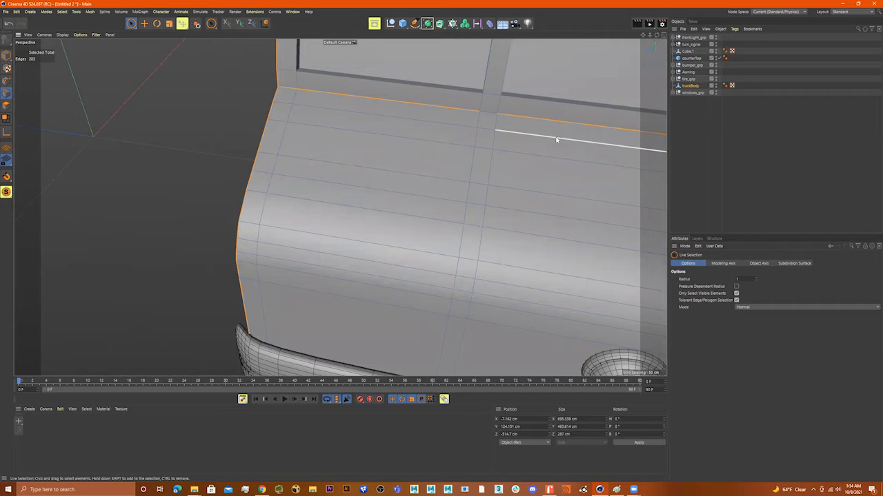
pyautogui.scroll(-5, 533, 151)
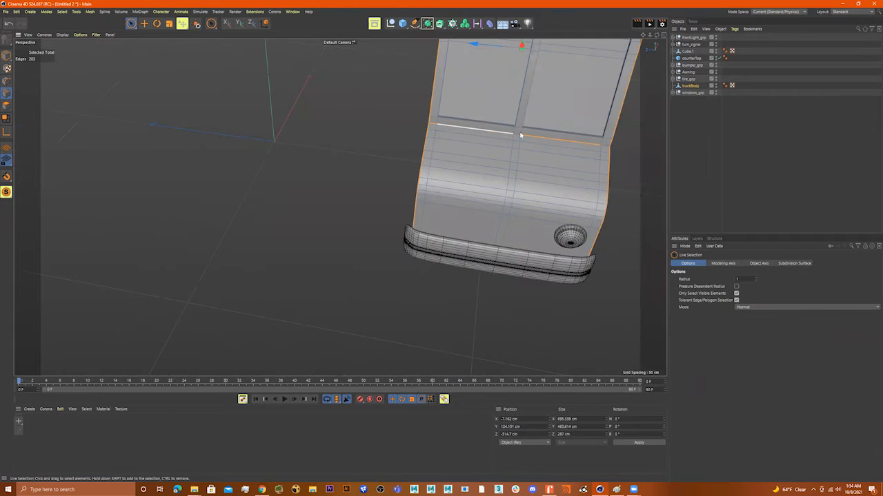
pyautogui.scroll(5, 517, 134)
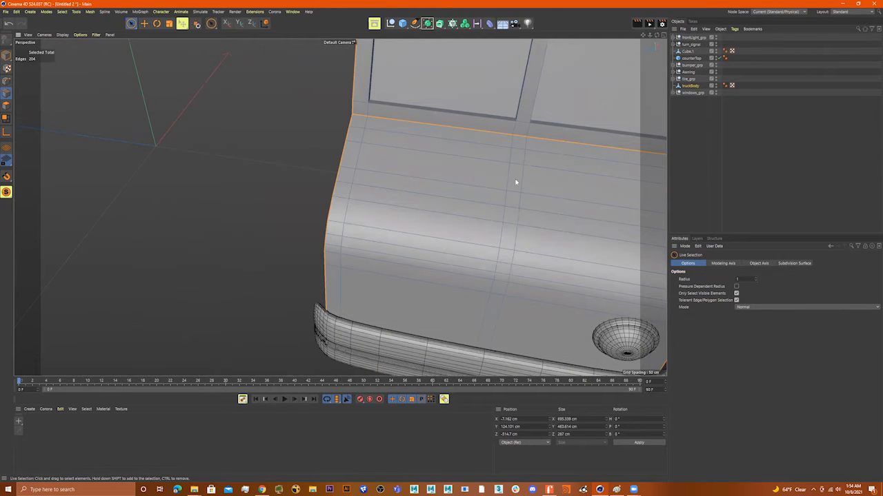
# Try adding the front roof edges to the selection, and clear the whole edge selection
pyautogui.scroll(-5, 516, 182)
pyautogui.scroll(2, 399, 260)
pyautogui.keyDown('alt'); pyautogui.moveTo(399, 260); pyautogui.dragTo(580, 179); pyautogui.keyUp('alt')
pyautogui.scroll(2, 504, 145)
pyautogui.keyDown('alt'); pyautogui.moveTo(586, 200); pyautogui.dragTo(446, 147, button='middle'); pyautogui.keyUp('alt')
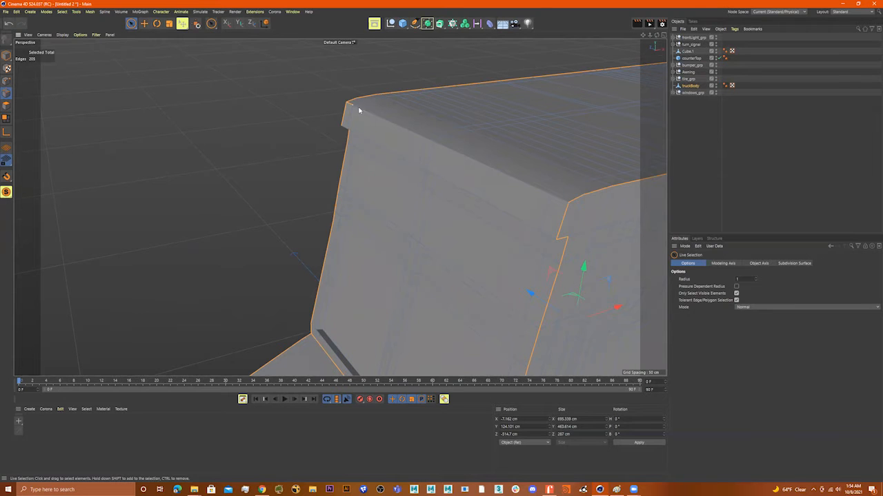
pyautogui.keyDown('shift'); pyautogui.click(426, 140); pyautogui.keyUp('shift')
pyautogui.scroll(-3, 443, 119)
pyautogui.keyDown('alt'); pyautogui.moveTo(443, 119); pyautogui.dragTo(366, 79, button='middle'); pyautogui.keyUp('alt')
pyautogui.click(256, 168)
pyautogui.scroll(-5, 339, 170)
pyautogui.keyDown('alt'); pyautogui.moveTo(341, 164); pyautogui.dragTo(327, 87); pyautogui.keyUp('alt')
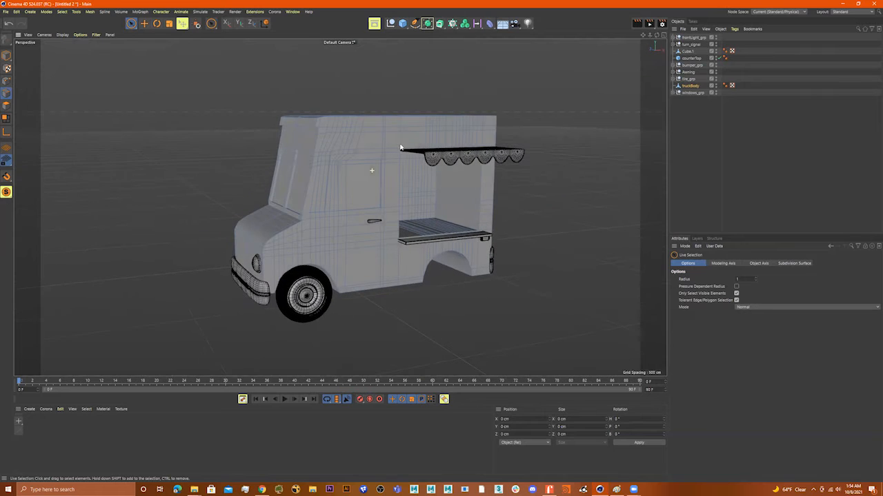
# Save the project under the new name MiniTruck_v01
pyautogui.click(7, 12)
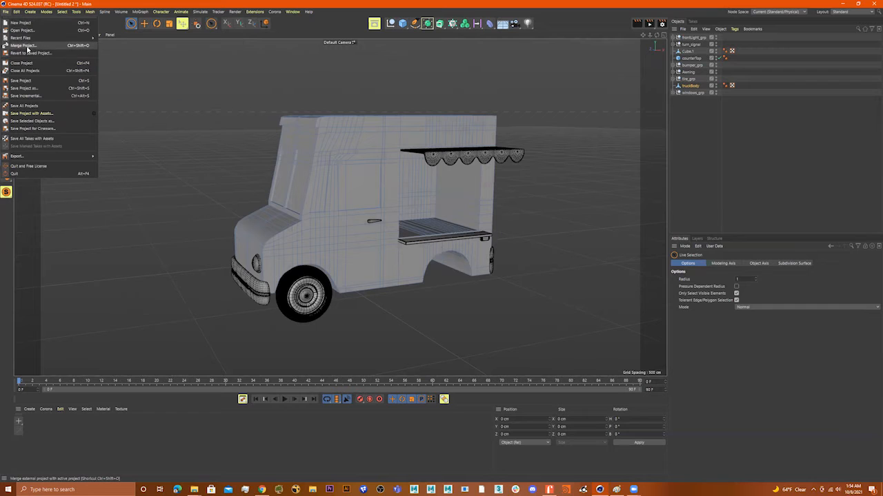
pyautogui.moveTo(31, 11)
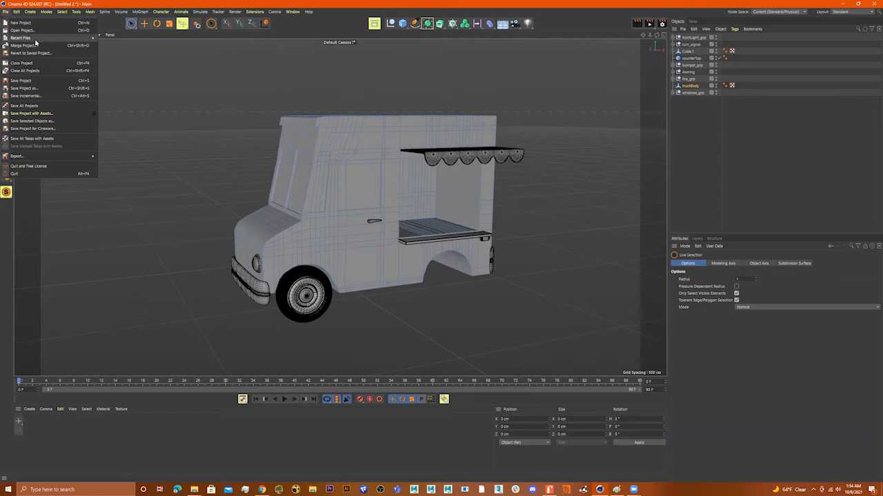
pyautogui.click(33, 89)
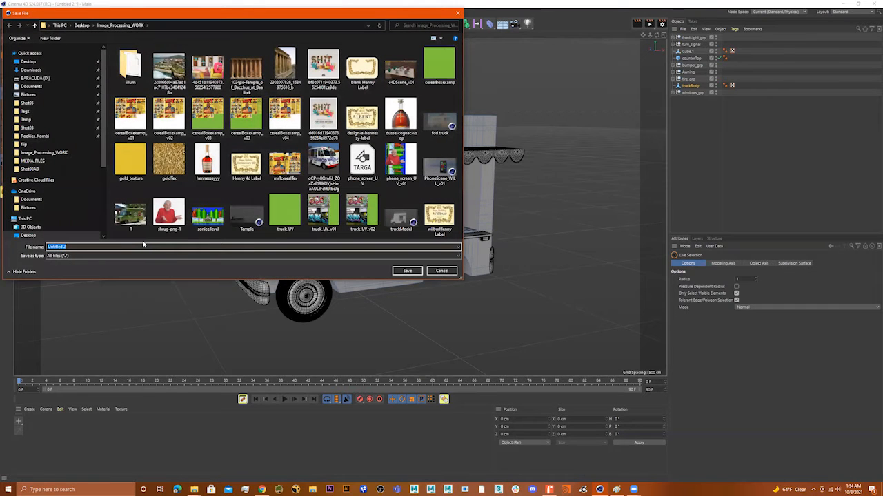
pyautogui.write('Mic')
pyautogui.write('iTruck_v01')
pyautogui.press('Return')
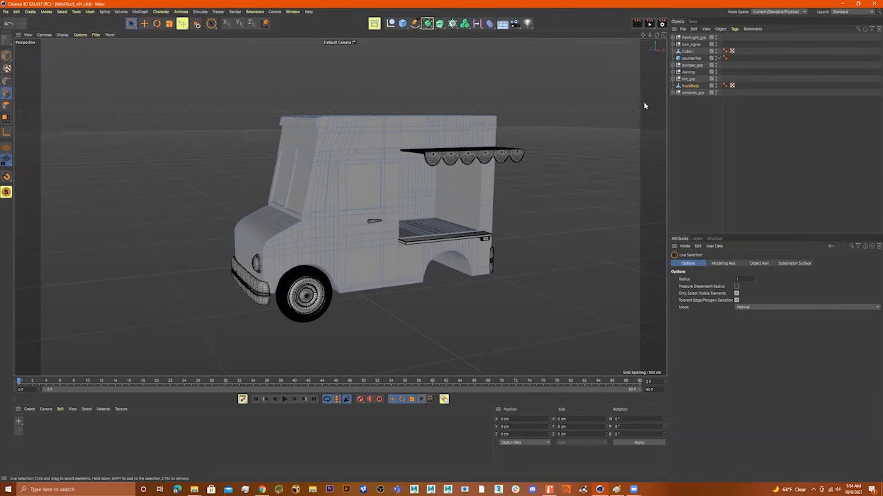
# Switch to the BP - UV Edit layout and display the truckBody object's UVs
pyautogui.click(690, 80)
pyautogui.click(694, 86)
pyautogui.keyDown('alt'); pyautogui.moveTo(505, 161); pyautogui.dragTo(431, 173); pyautogui.keyUp('alt')
pyautogui.click(848, 13)
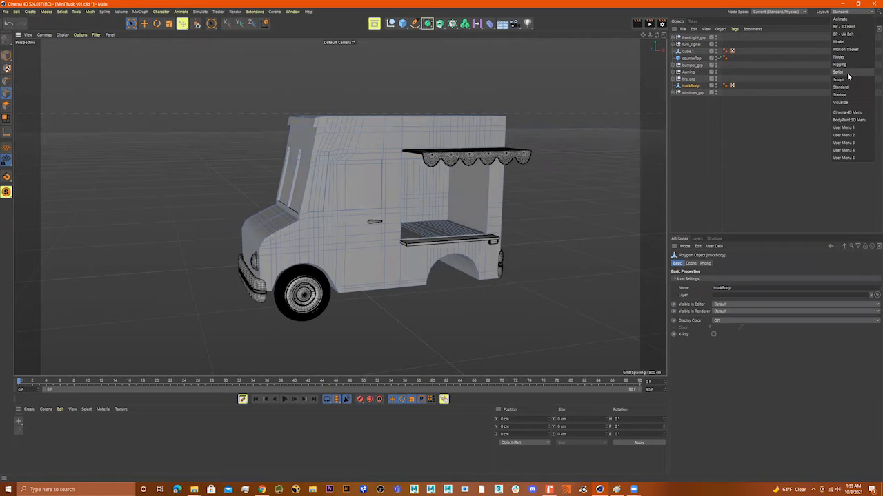
pyautogui.click(844, 35)
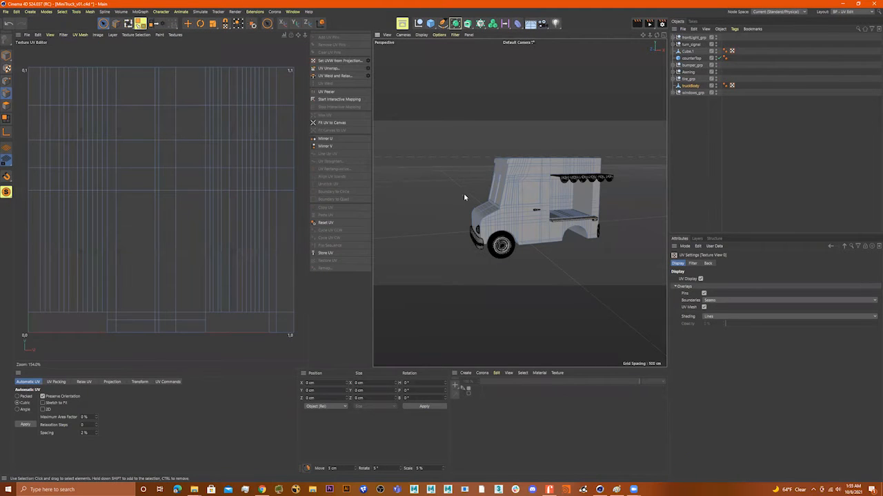
pyautogui.scroll(-4, 197, 190)
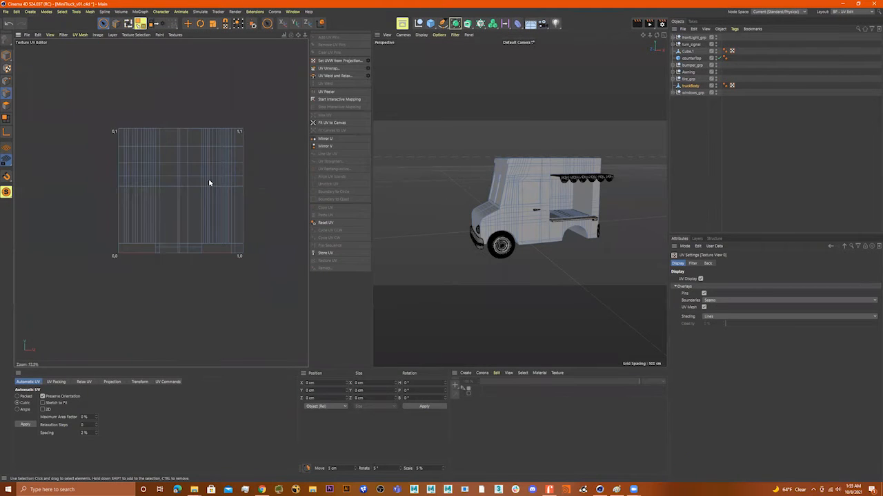
pyautogui.click(691, 86)
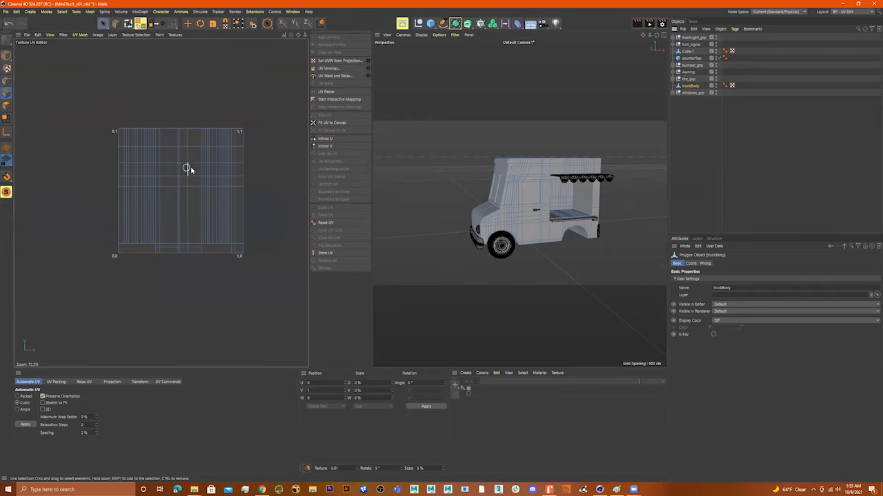
# Try to apply the automatic cubic UV projection to truckBody in edge mode and in model mode
pyautogui.click(24, 425)
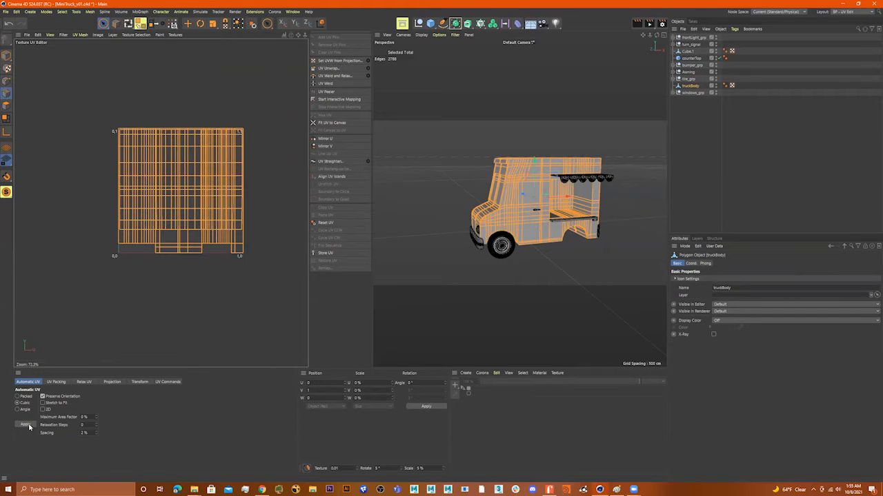
pyautogui.keyDown('alt'); pyautogui.moveTo(600, 231); pyautogui.dragTo(572, 246); pyautogui.keyUp('alt')
pyautogui.keyDown('alt'); pyautogui.moveTo(558, 240); pyautogui.dragTo(579, 238, button='right'); pyautogui.keyUp('alt')
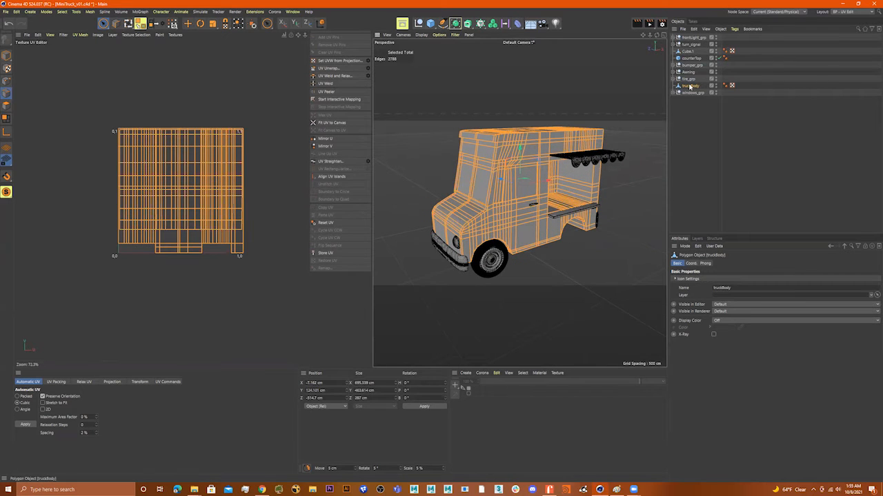
pyautogui.click(6, 55)
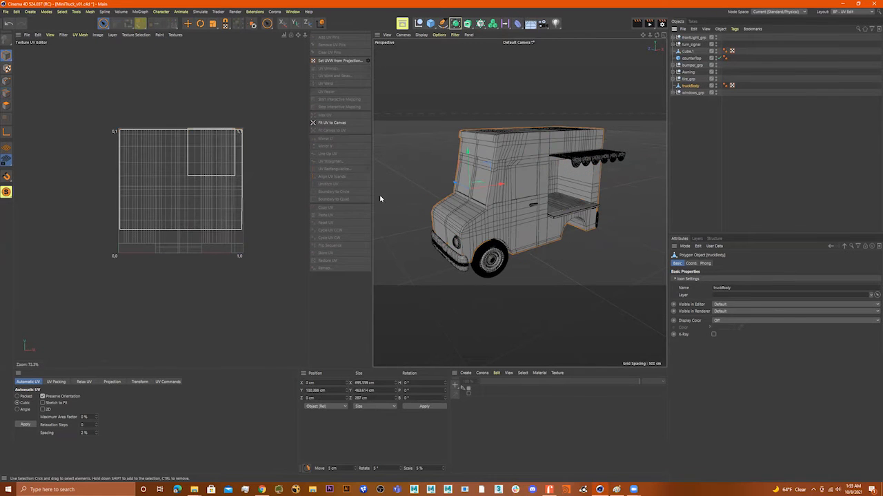
pyautogui.click(24, 425)
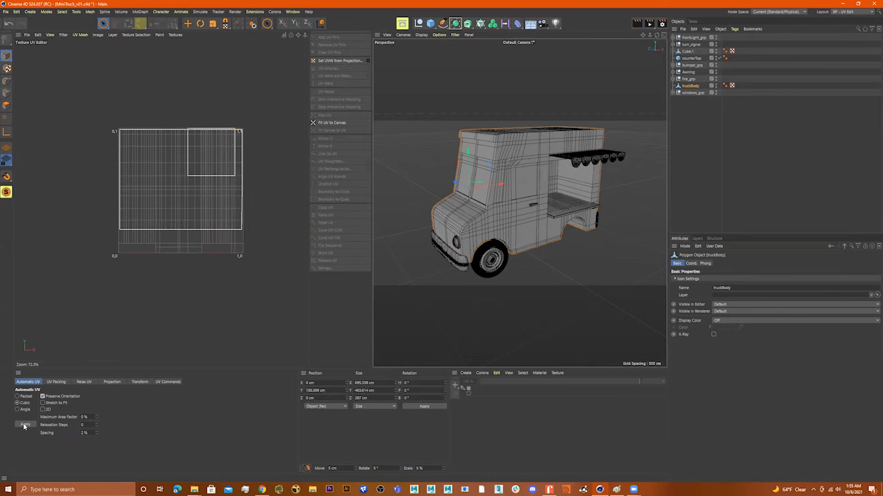
# Select all polygons of truckBody in polygon mode and apply the automatic cubic UV projection
pyautogui.click(693, 80)
pyautogui.click(692, 87)
pyautogui.keyDown('alt'); pyautogui.moveTo(521, 202); pyautogui.dragTo(583, 188); pyautogui.keyUp('alt')
pyautogui.scroll(4, 519, 217)
pyautogui.scroll(-4, 514, 221)
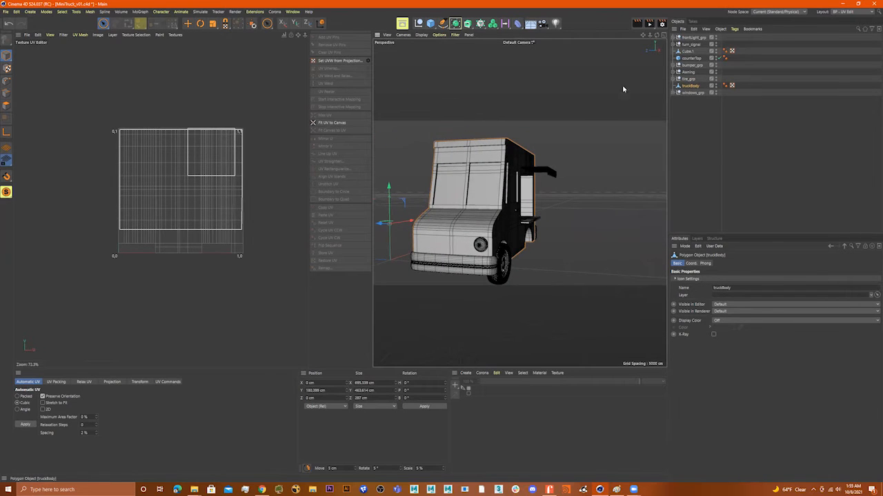
pyautogui.click(6, 105)
pyautogui.hotkey('ctrl', 'a')
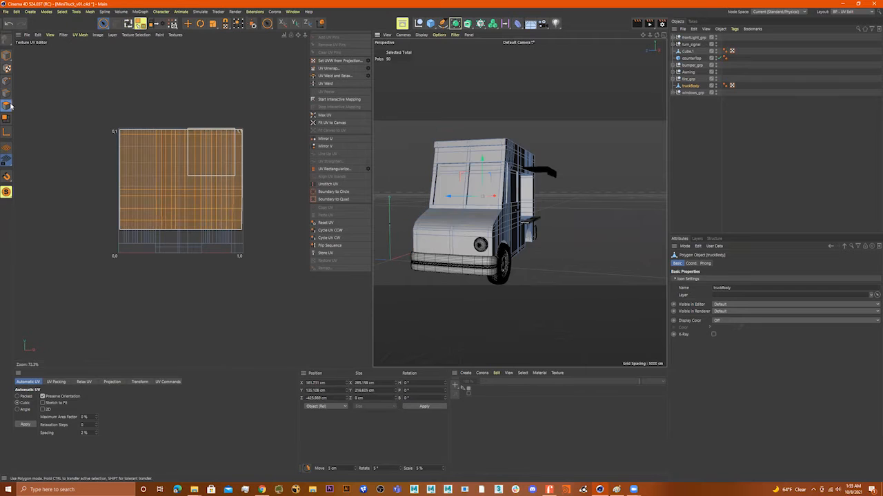
pyautogui.keyDown('alt'); pyautogui.moveTo(598, 240); pyautogui.dragTo(545, 249); pyautogui.keyUp('alt')
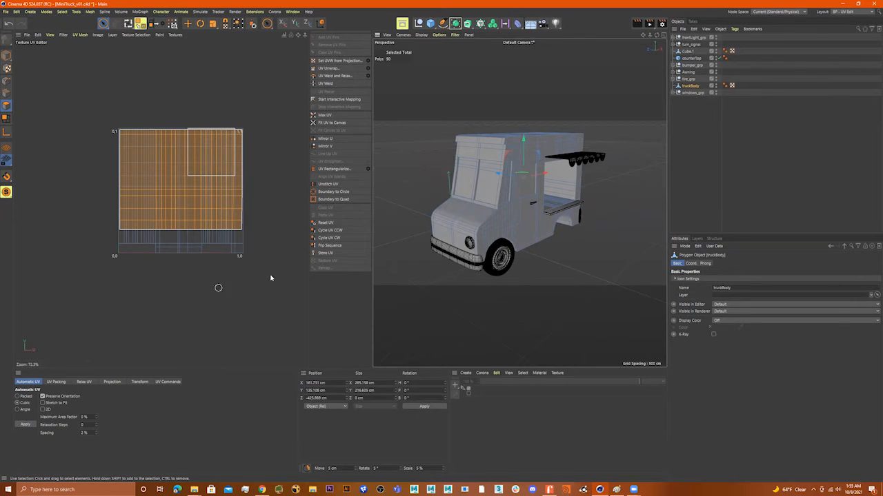
pyautogui.hotkey('ctrl', 'shift', 'a')
pyautogui.click(191, 207)
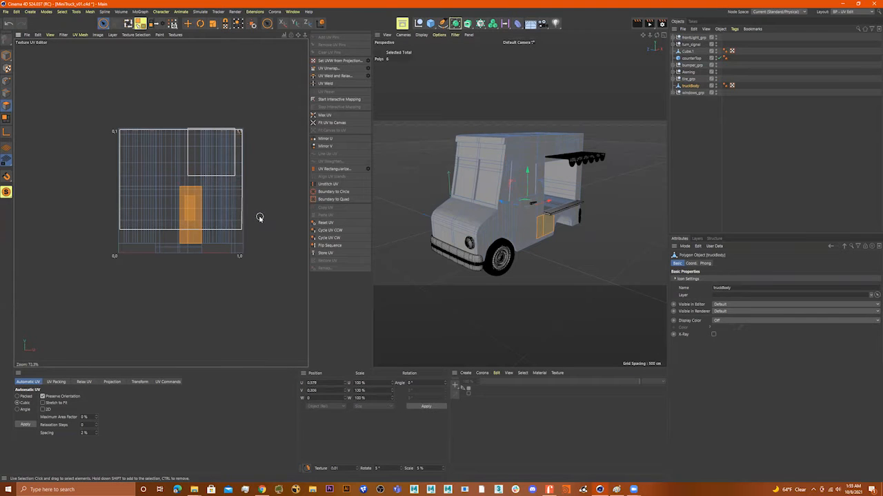
pyautogui.hotkey('ctrl', 'a')
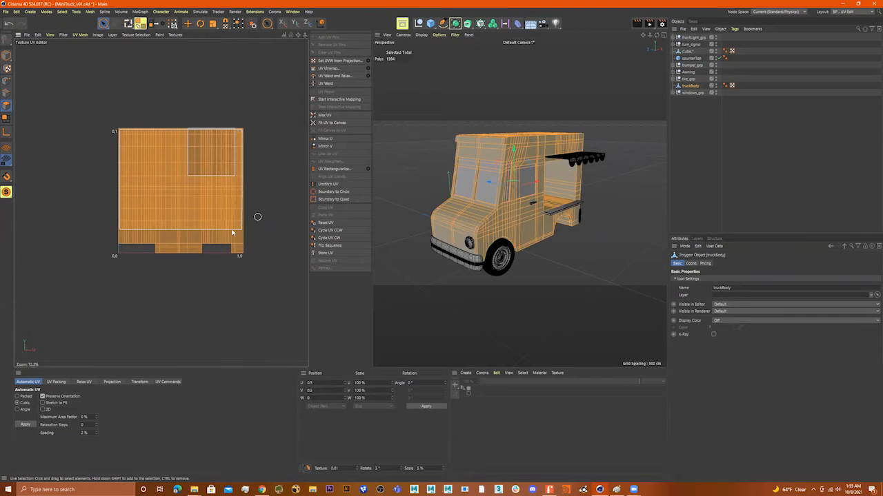
pyautogui.click(26, 425)
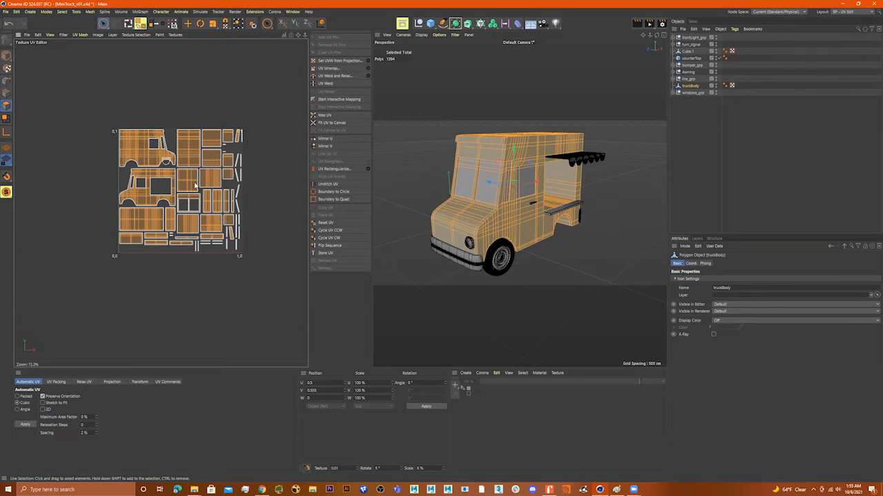
# Select the UV islands of both truck sides and the rear panel
pyautogui.keyDown('alt'); pyautogui.moveTo(497, 221); pyautogui.dragTo(497, 167); pyautogui.keyUp('alt')
pyautogui.click(498, 150)
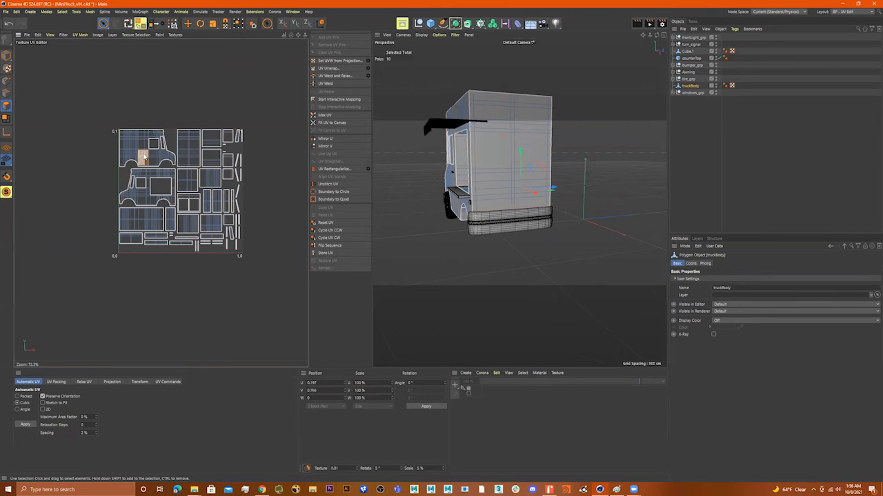
pyautogui.doubleClick(144, 158)
pyautogui.keyDown('shift'); pyautogui.doubleClick(188, 153); pyautogui.keyUp('shift')
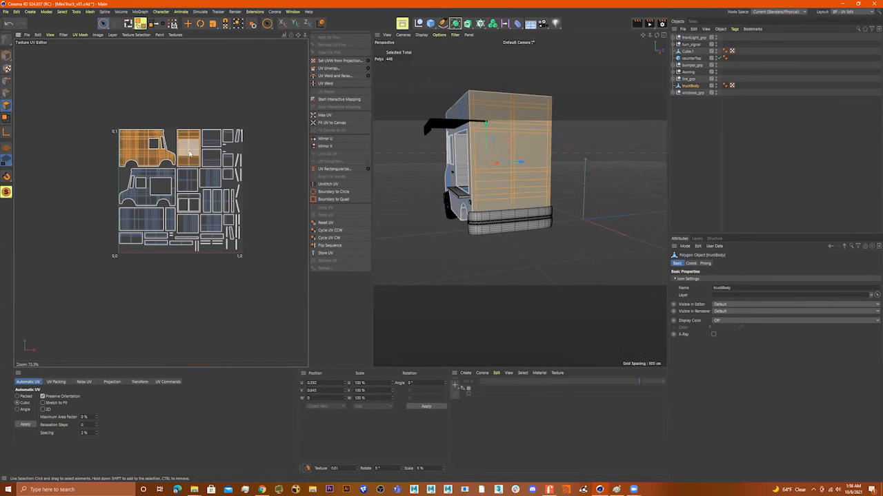
pyautogui.keyDown('shift'); pyautogui.doubleClick(144, 194); pyautogui.keyUp('shift')
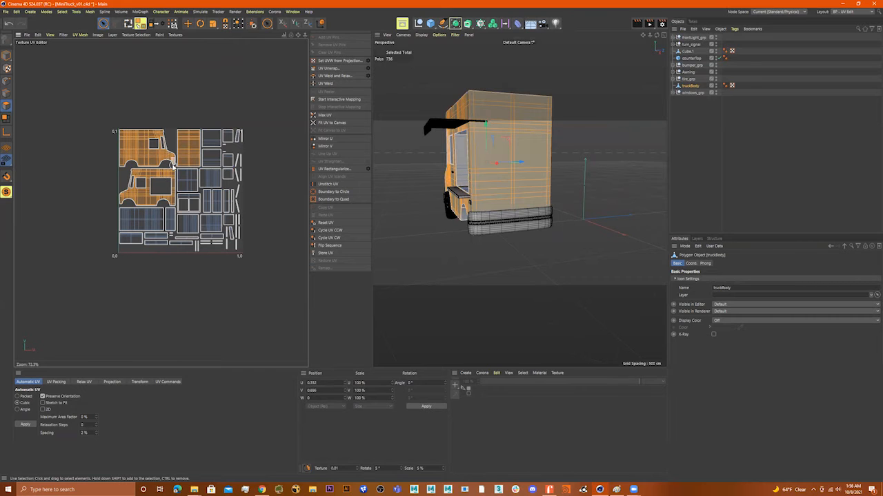
# Add the hood and front grille UV islands to the current island selection
pyautogui.keyDown('alt'); pyautogui.moveTo(561, 169); pyautogui.dragTo(591, 191); pyautogui.keyUp('alt')
pyautogui.keyDown('alt'); pyautogui.moveTo(591, 191); pyautogui.dragTo(550, 191, button='right'); pyautogui.keyUp('alt')
pyautogui.keyDown('alt'); pyautogui.moveTo(550, 191); pyautogui.dragTo(597, 189); pyautogui.keyUp('alt')
pyautogui.keyDown('alt'); pyautogui.moveTo(528, 191); pyautogui.dragTo(568, 187, button='right'); pyautogui.keyUp('alt')
pyautogui.moveTo(519, 203)
pyautogui.keyDown('alt'); pyautogui.mouseDown()
pyautogui.moveTo(584, 179)
pyautogui.moveTo(580, 166)
pyautogui.moveTo(532, 193)
pyautogui.mouseUp(); pyautogui.keyUp('alt')
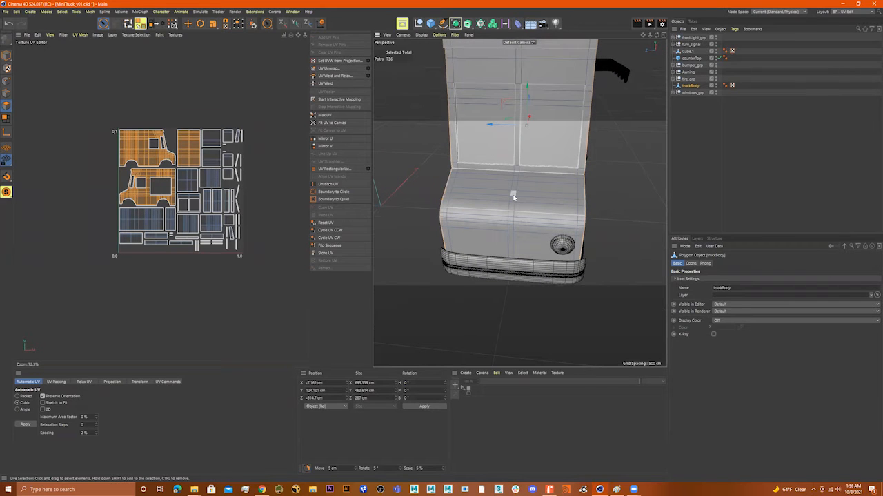
pyautogui.click(504, 197)
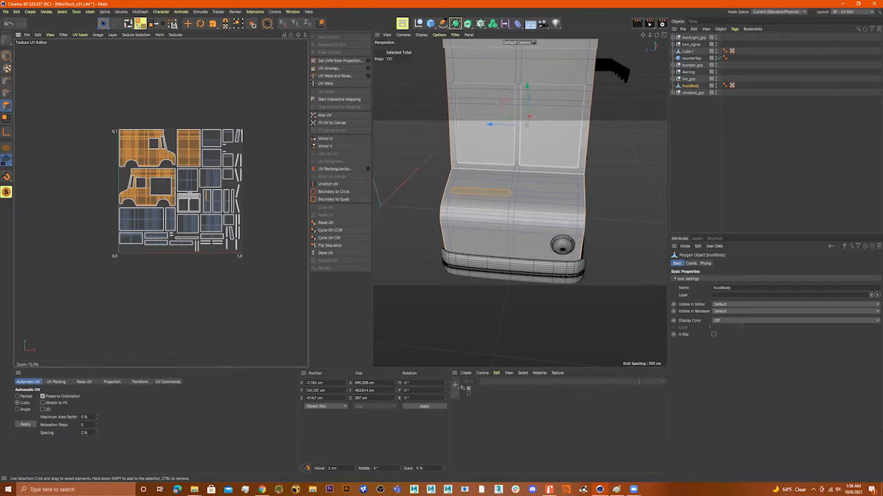
pyautogui.scroll(4, 207, 201)
pyautogui.keyDown('shift'); pyautogui.click(223, 206); pyautogui.keyUp('shift')
pyautogui.scroll(-3, 493, 203)
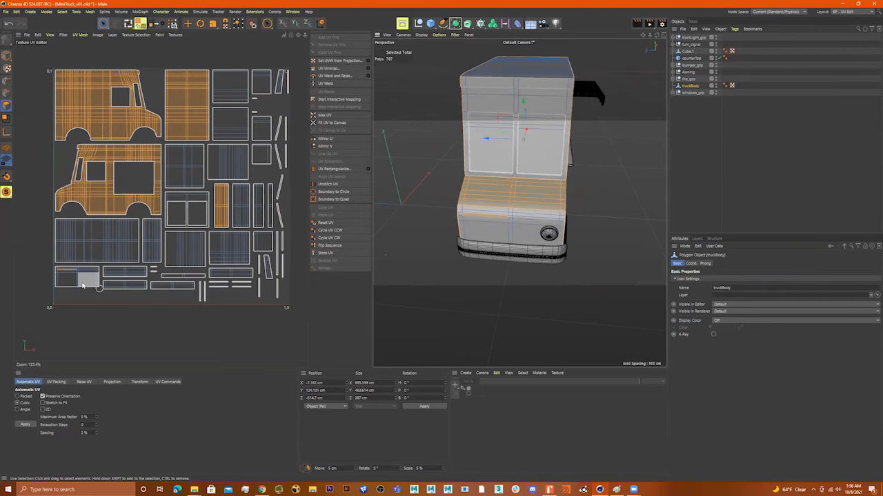
pyautogui.keyDown('shift'); pyautogui.click(491, 222); pyautogui.keyUp('shift')
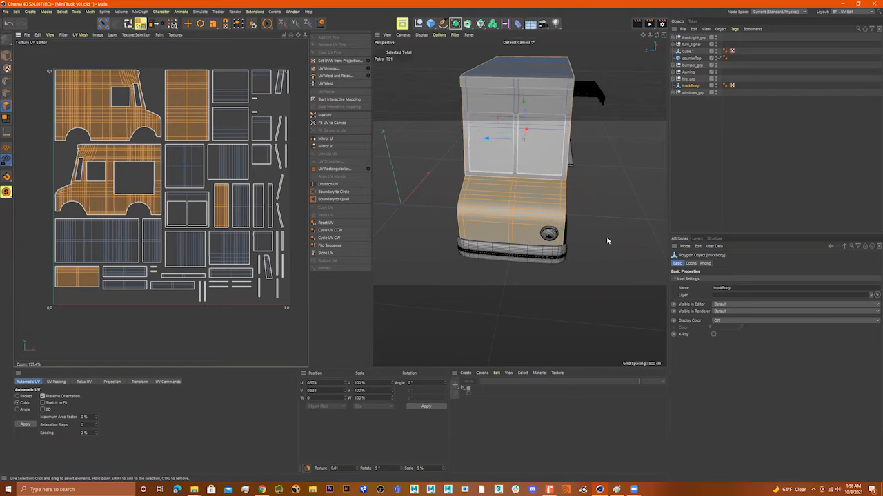
# Add the windshield frame island and the narrow strip island above it to the UV selection
pyautogui.keyDown('alt'); pyautogui.moveTo(603, 244); pyautogui.dragTo(531, 172); pyautogui.keyUp('alt')
pyautogui.keyDown('shift'); pyautogui.click(517, 154); pyautogui.keyUp('shift')
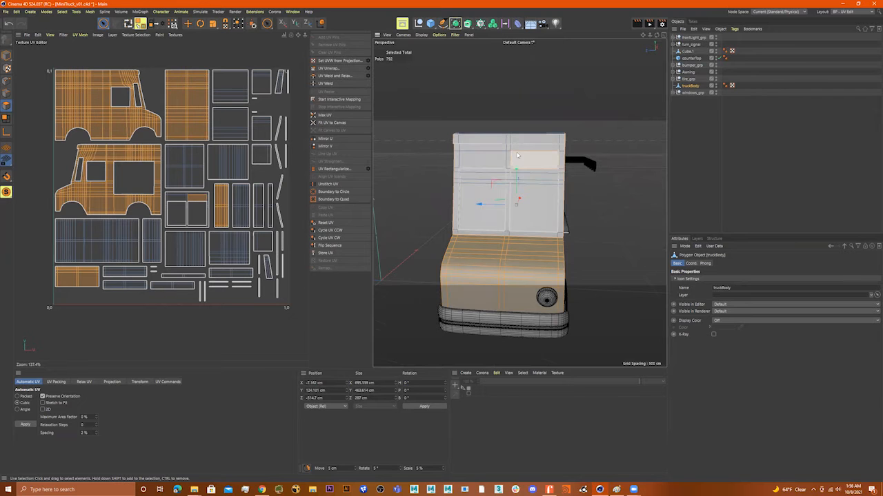
pyautogui.keyDown('shift'); pyautogui.doubleClick(190, 198); pyautogui.keyUp('shift')
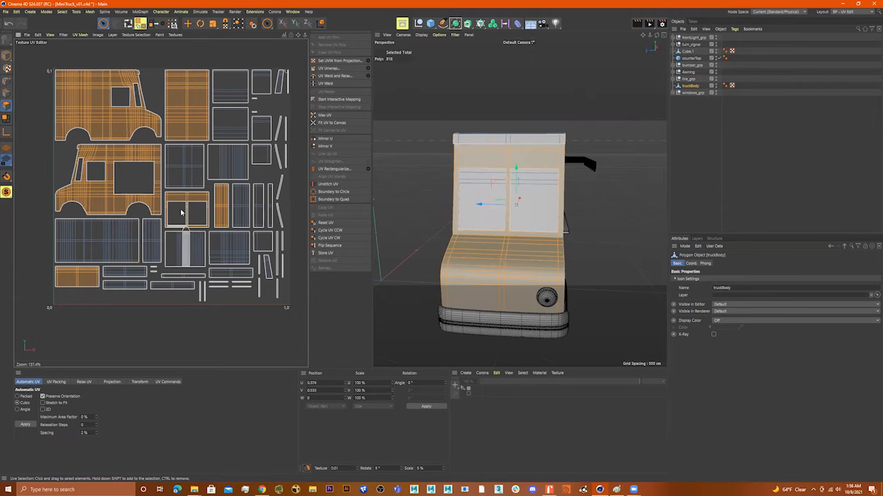
pyautogui.keyDown('alt'); pyautogui.moveTo(583, 179); pyautogui.dragTo(484, 152); pyautogui.keyUp('alt')
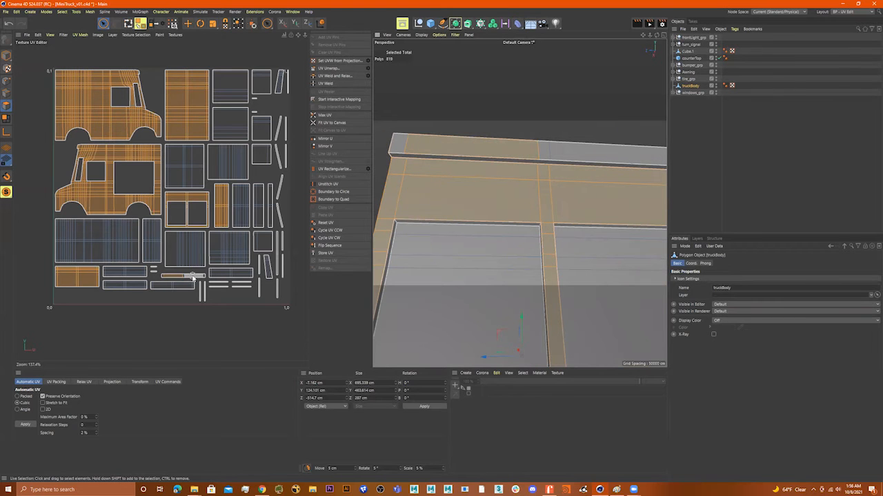
pyautogui.keyDown('shift'); pyautogui.click(486, 160); pyautogui.keyUp('shift')
pyautogui.keyDown('alt'); pyautogui.moveTo(486, 158); pyautogui.dragTo(482, 190); pyautogui.keyUp('alt')
pyautogui.keyDown('alt'); pyautogui.moveTo(483, 190); pyautogui.dragTo(455, 190, button='right'); pyautogui.keyUp('alt')
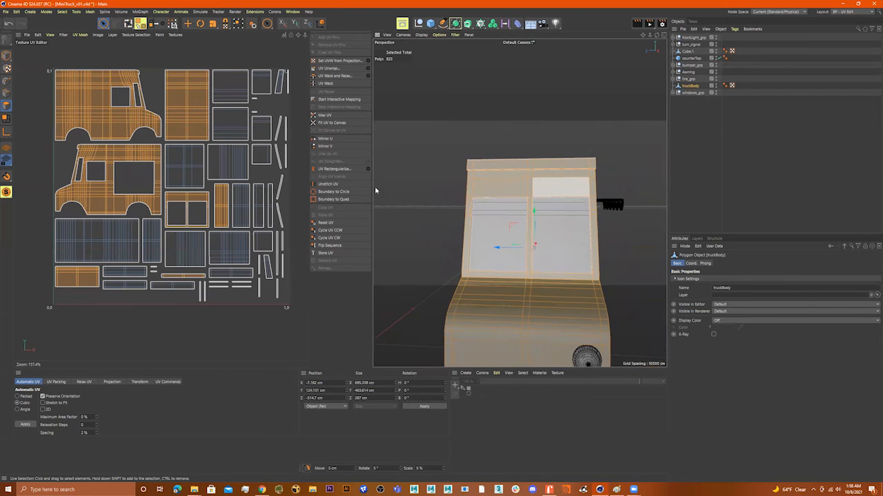
# Add the truck's roof island to the UV selection
pyautogui.keyDown('alt'); pyautogui.moveTo(572, 168); pyautogui.dragTo(559, 139); pyautogui.keyUp('alt')
pyautogui.keyDown('alt'); pyautogui.moveTo(496, 161); pyautogui.dragTo(518, 164, button='right'); pyautogui.keyUp('alt')
pyautogui.keyDown('alt'); pyautogui.moveTo(519, 203); pyautogui.dragTo(513, 238); pyautogui.keyUp('alt')
pyautogui.keyDown('alt'); pyautogui.moveTo(534, 236); pyautogui.dragTo(489, 236, button='right'); pyautogui.keyUp('alt')
pyautogui.keyDown('alt'); pyautogui.moveTo(490, 235); pyautogui.dragTo(497, 253); pyautogui.keyUp('alt')
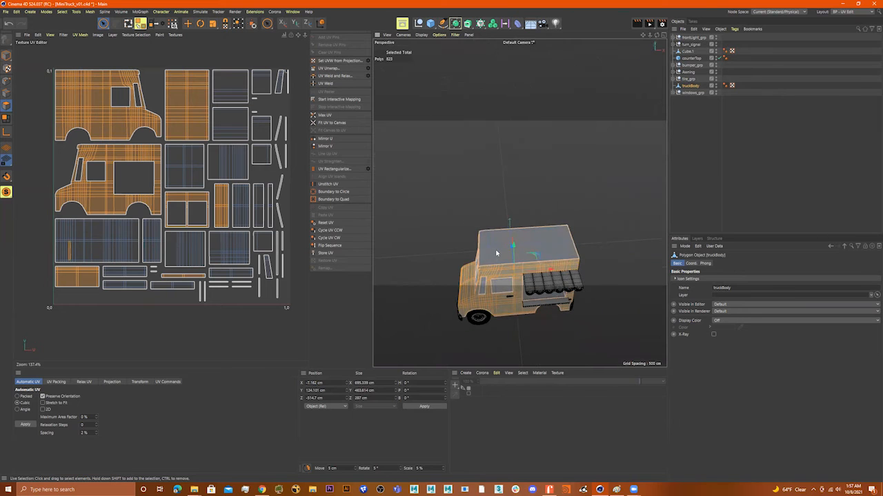
pyautogui.keyDown('shift'); pyautogui.click(89, 250); pyautogui.keyUp('shift')
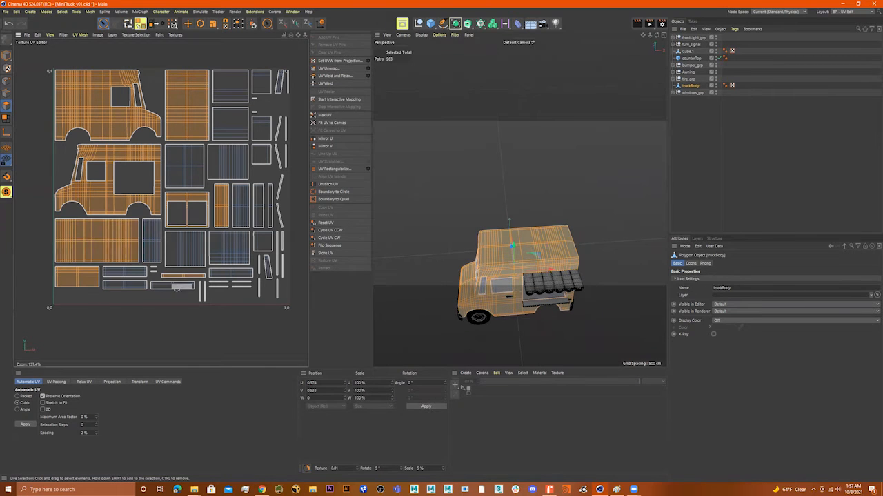
# Move the selected exterior UV islands out of the UV canvas into the empty space above it
pyautogui.scroll(-3, 176, 287)
pyautogui.press('e')
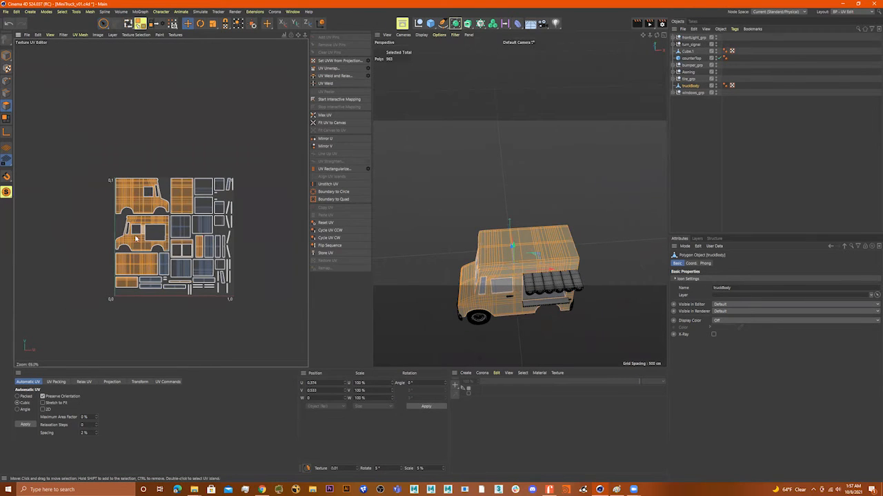
pyautogui.moveTo(137, 240); pyautogui.dragTo(153, 115)
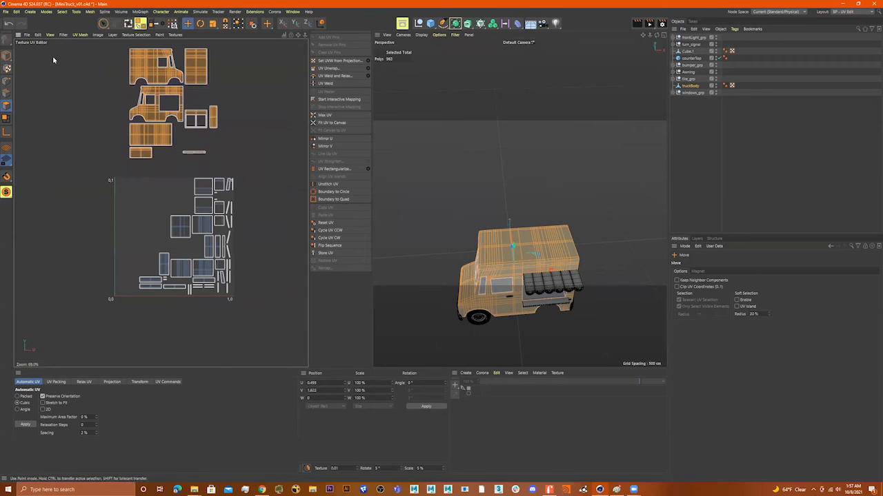
# Rectangle-select the remaining small UV islands and move them below the UV canvas
pyautogui.moveTo(104, 23); pyautogui.dragTo(138, 46)
pyautogui.moveTo(249, 167); pyautogui.dragTo(45, 315)
pyautogui.press('e')
pyautogui.moveTo(202, 227); pyautogui.dragTo(198, 348)
pyautogui.scroll(-3, 230, 290)
pyautogui.scroll(-1, 230, 290)
pyautogui.keyDown('alt'); pyautogui.moveTo(205, 332); pyautogui.dragTo(196, 297, button='middle'); pyautogui.keyUp('alt')
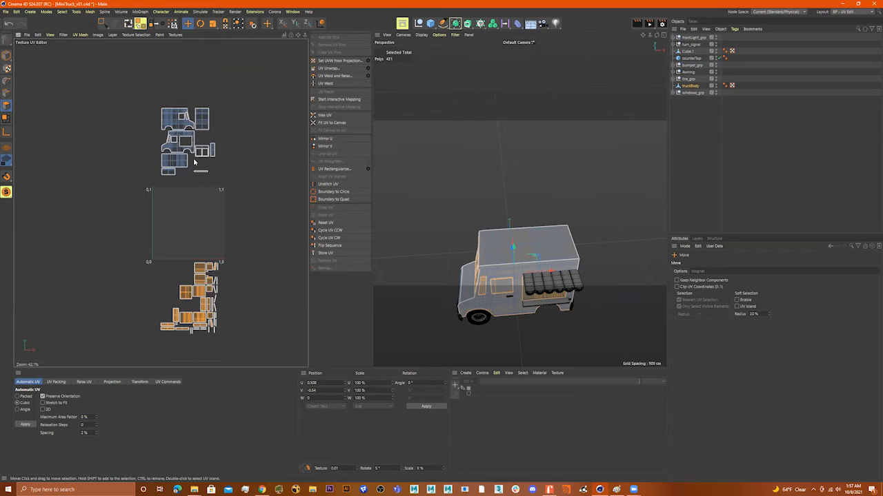
# Rectangle-select the exterior islands, move them back inside the UV canvas and apply Fit UV to Canvas
pyautogui.click(103, 23)
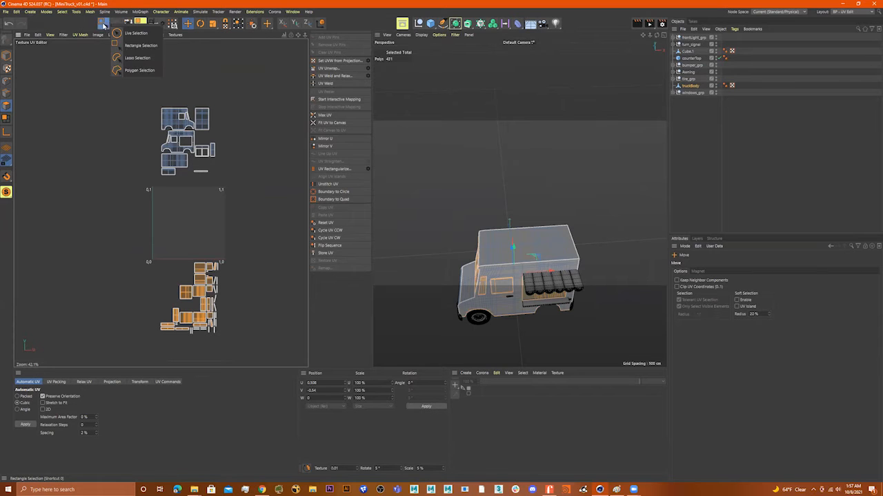
pyautogui.click(131, 47)
pyautogui.moveTo(124, 78); pyautogui.dragTo(250, 198)
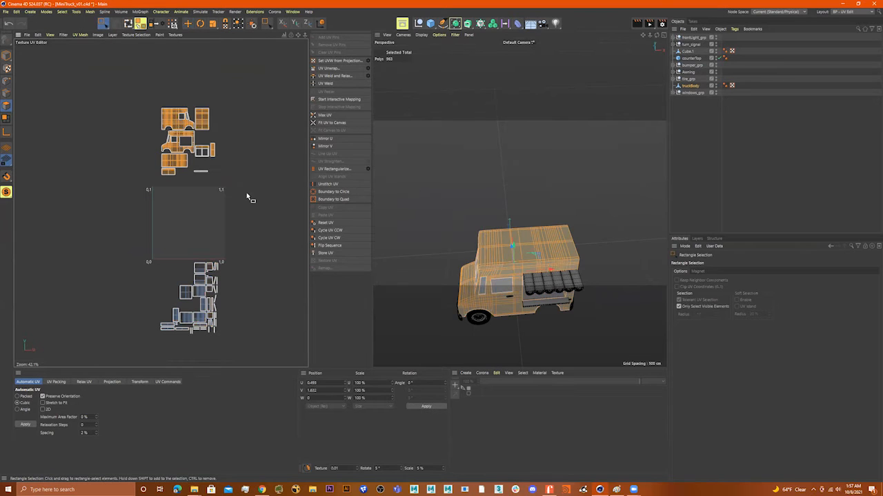
pyautogui.press('e')
pyautogui.moveTo(179, 156); pyautogui.dragTo(181, 234)
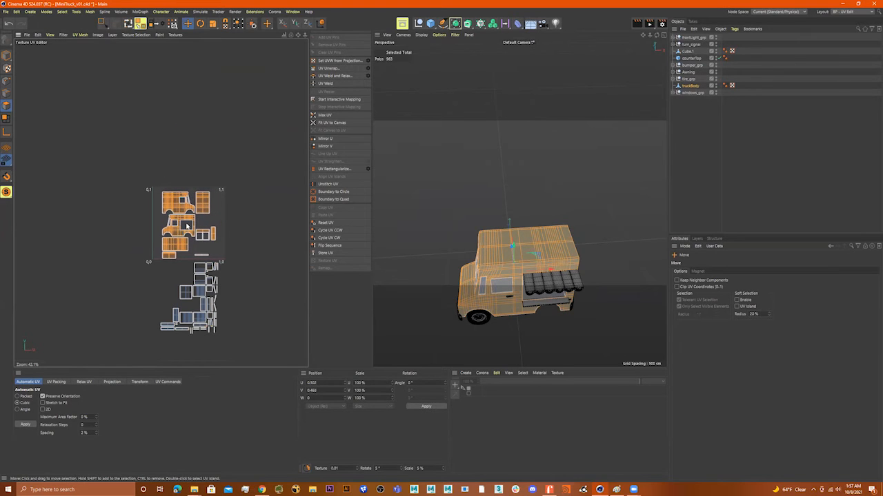
pyautogui.click(331, 123)
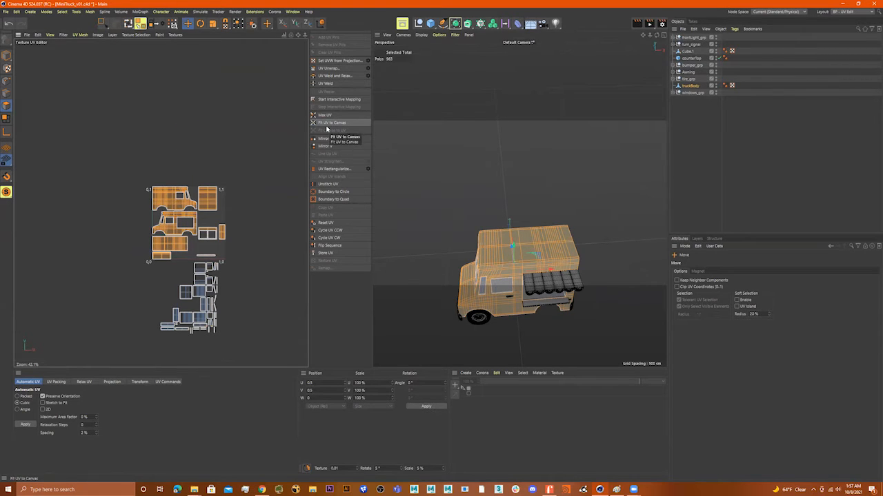
# In edge mode, examine which model edges match the front grille island's upper border and the rear panel island's lower border
pyautogui.keyDown('alt'); pyautogui.moveTo(240, 249); pyautogui.dragTo(233, 250, button='middle'); pyautogui.keyUp('alt')
pyautogui.scroll(5, 207, 234)
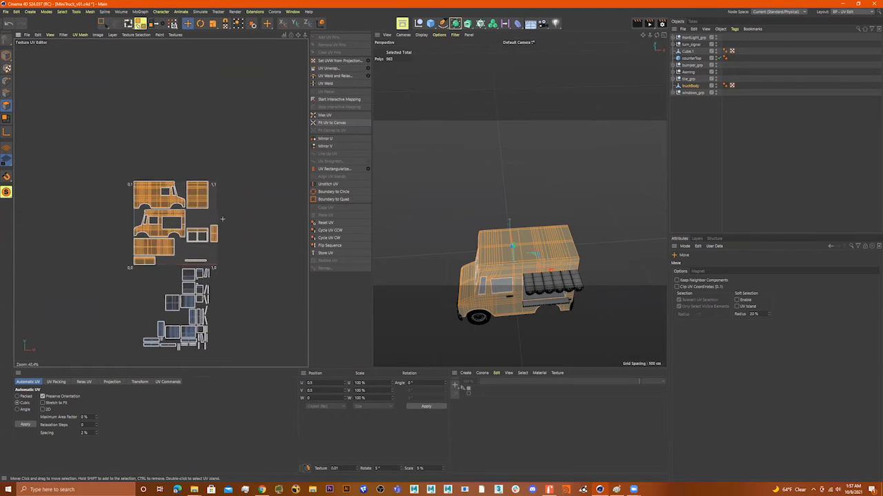
pyautogui.scroll(2, 160, 228)
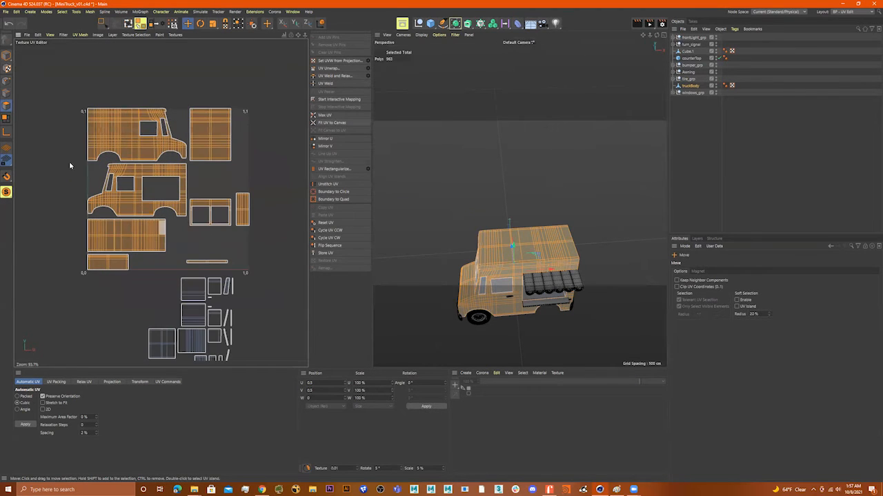
pyautogui.click(6, 93)
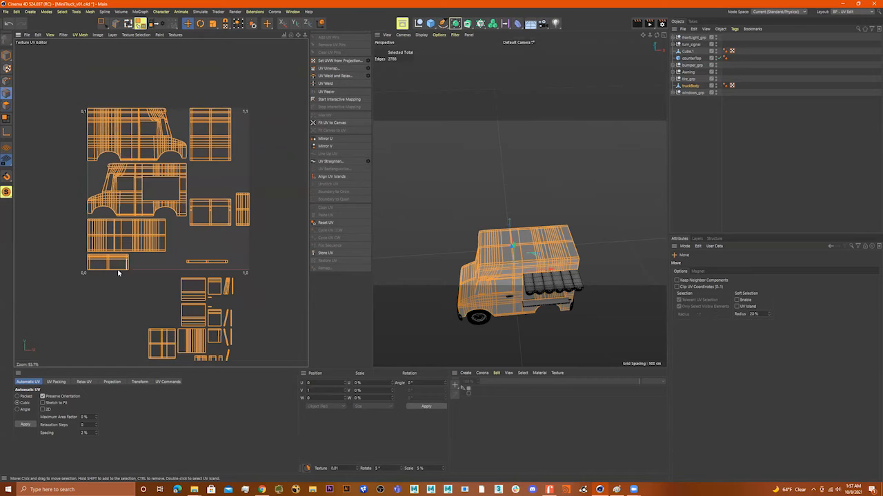
pyautogui.scroll(8, 102, 258)
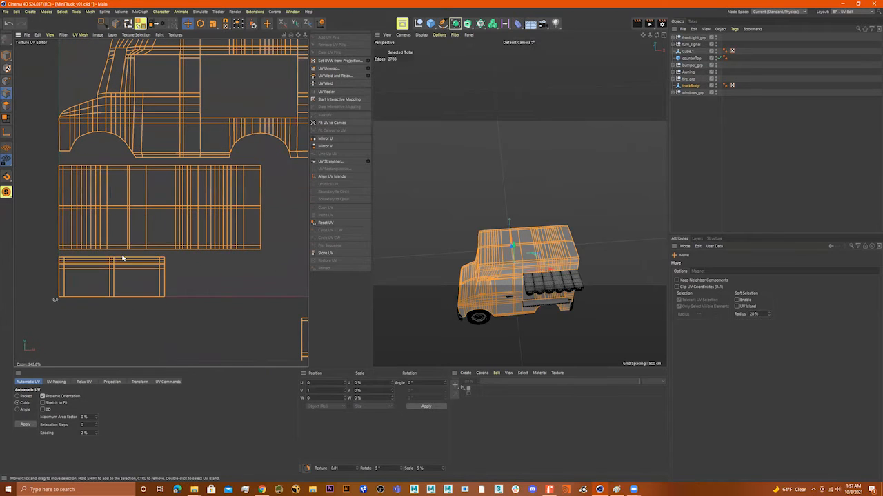
pyautogui.click(122, 258)
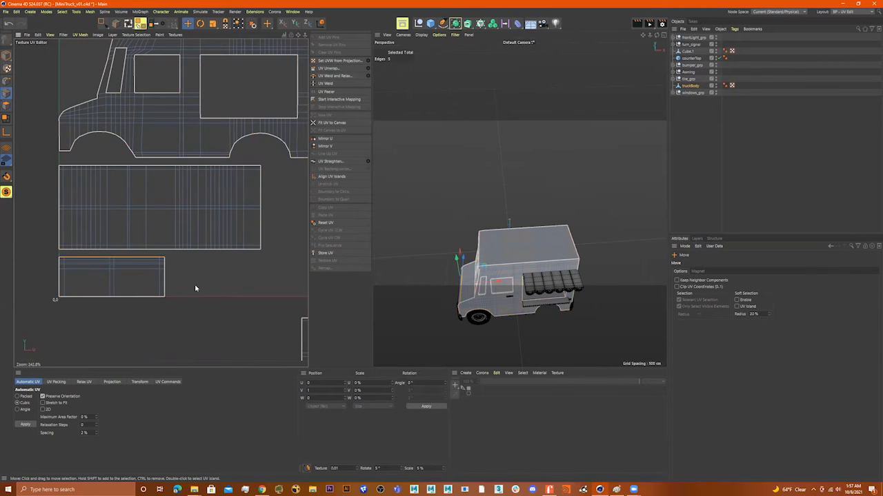
pyautogui.scroll(-8, 195, 288)
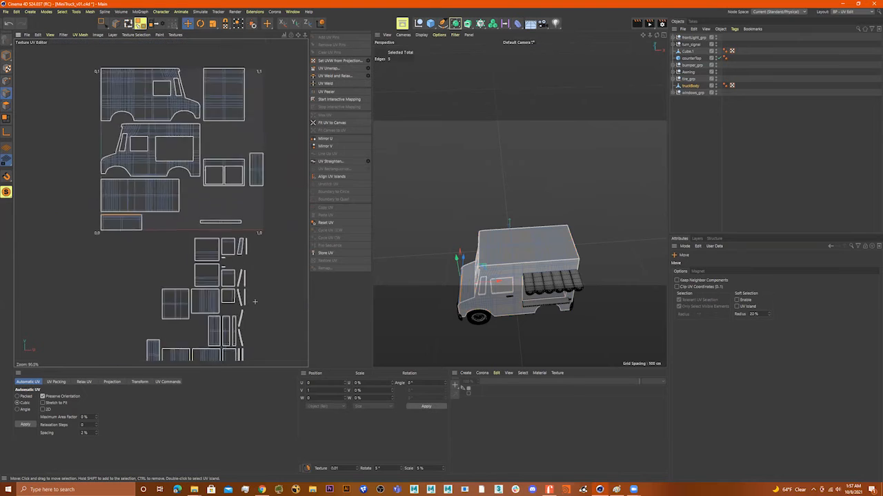
pyautogui.scroll(-3, 255, 299)
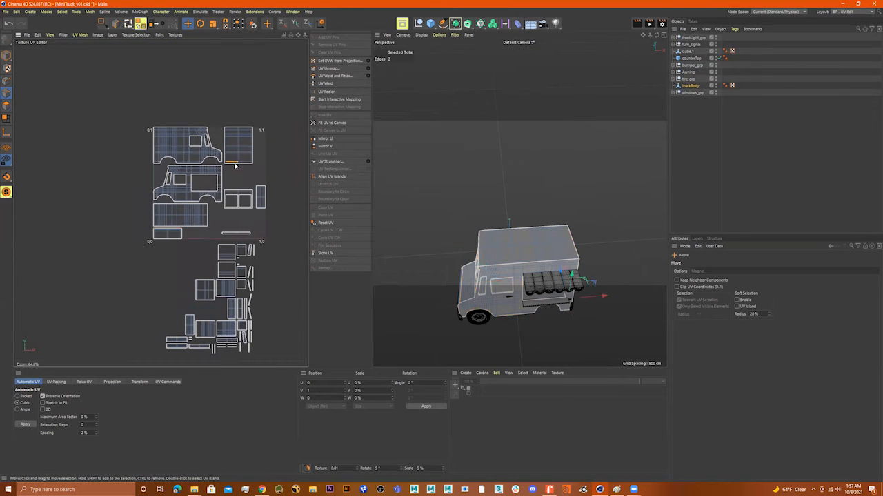
pyautogui.keyDown('alt'); pyautogui.moveTo(481, 246); pyautogui.dragTo(527, 225); pyautogui.keyUp('alt')
pyautogui.keyDown('alt'); pyautogui.moveTo(492, 322); pyautogui.dragTo(487, 192); pyautogui.keyUp('alt')
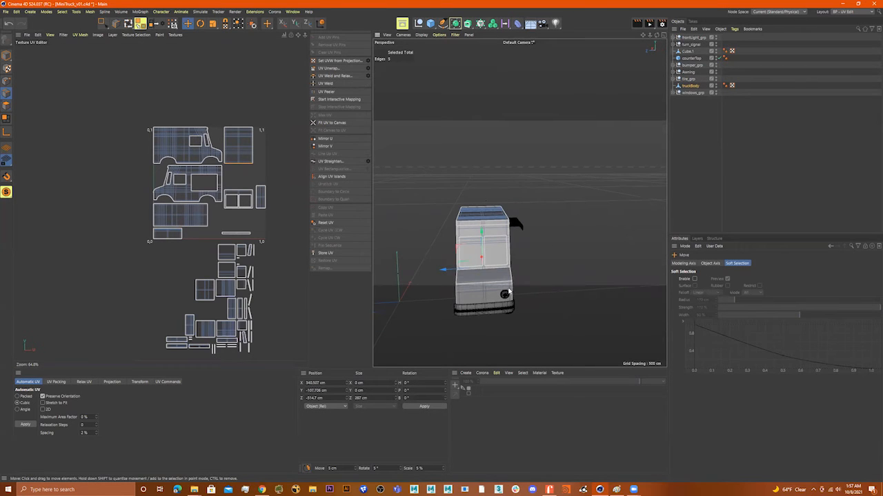
pyautogui.keyDown('alt'); pyautogui.moveTo(521, 246); pyautogui.dragTo(518, 235); pyautogui.keyUp('alt')
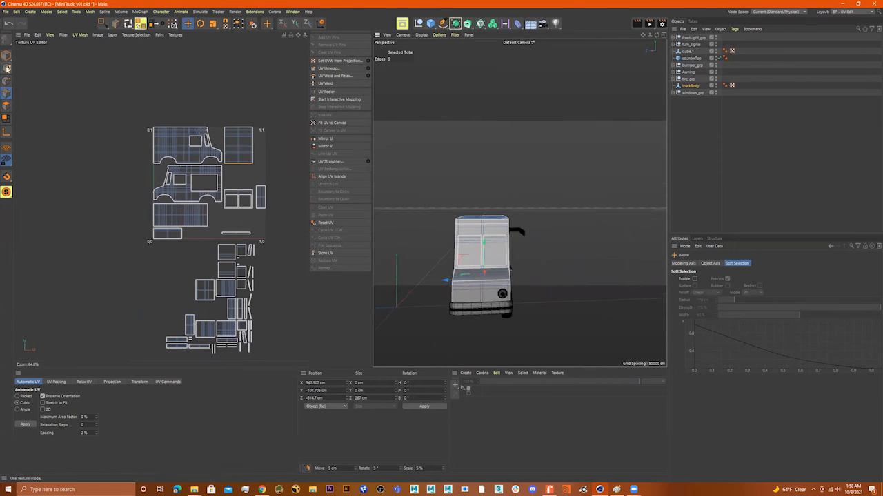
# Return to polygon mode and select the rear panel's UV island
pyautogui.click(6, 107)
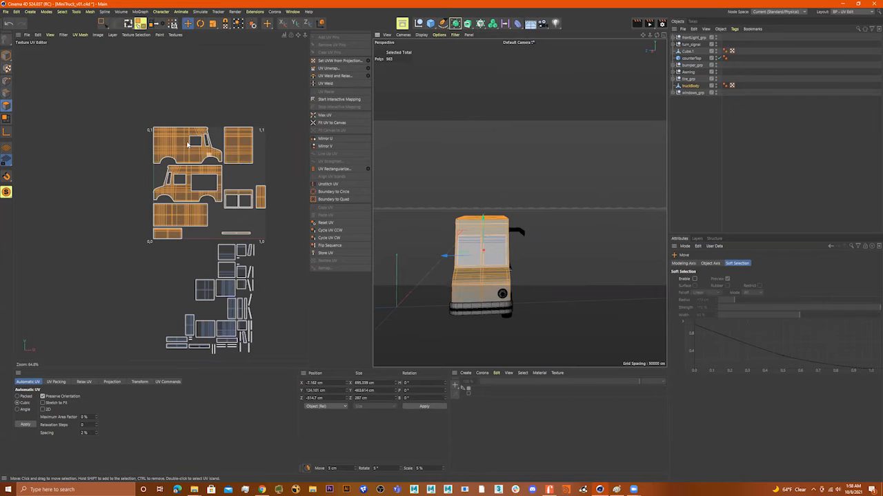
pyautogui.click(164, 143)
pyautogui.keyDown('alt'); pyautogui.moveTo(532, 226); pyautogui.dragTo(390, 222); pyautogui.keyUp('alt')
pyautogui.doubleClick(238, 149)
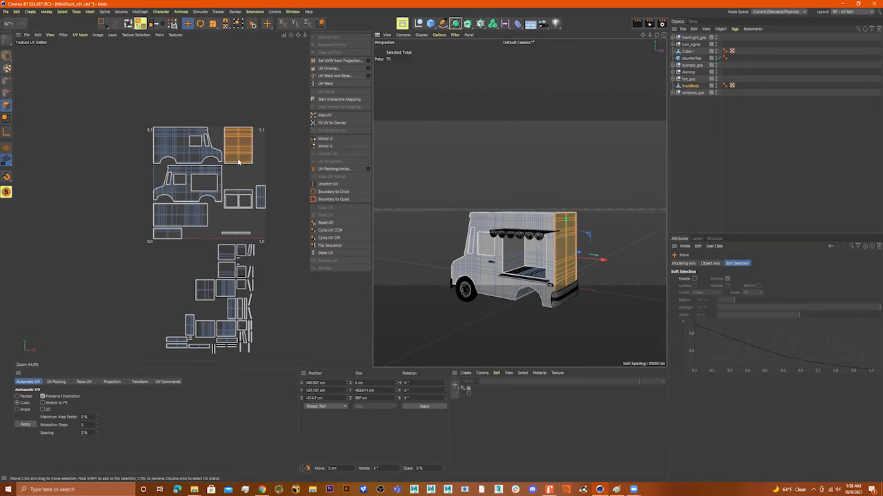
pyautogui.scroll(5, 238, 173)
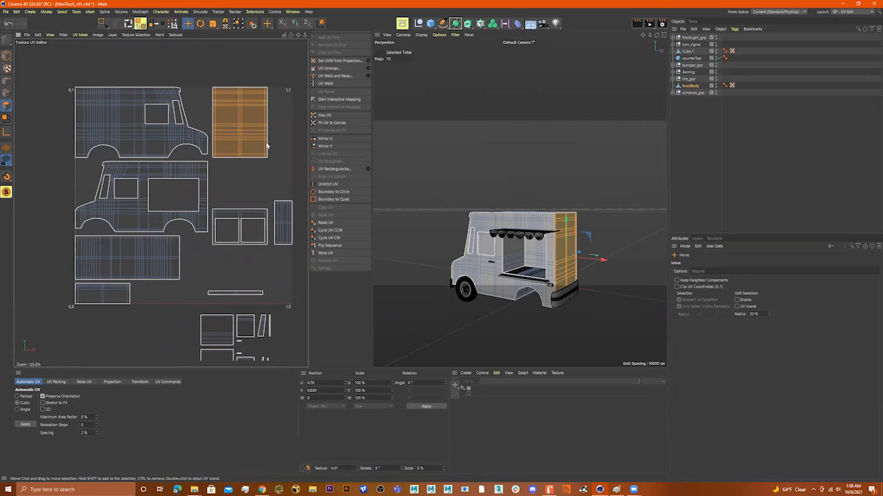
pyautogui.moveTo(246, 129); pyautogui.dragTo(248, 158)
# Move the windshield frame's UV island slightly up and to the right, next to the hood island
pyautogui.click(253, 216)
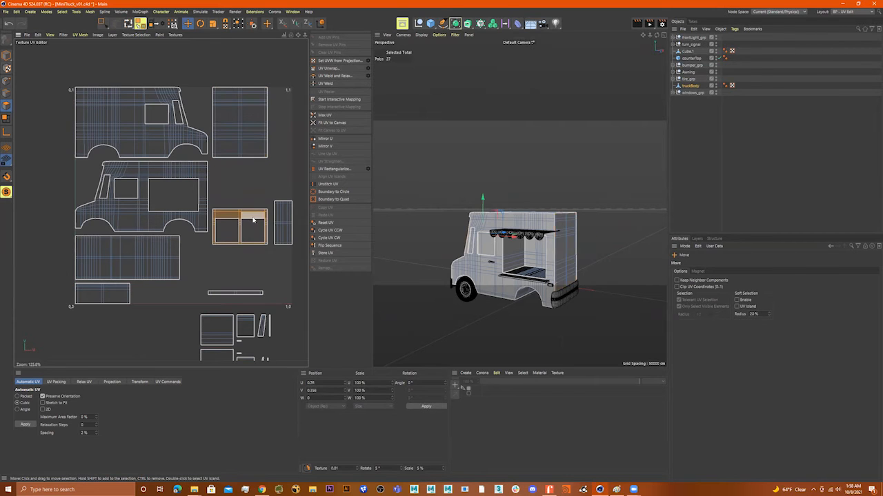
pyautogui.moveTo(242, 220); pyautogui.dragTo(248, 207)
# Select the hood's UV island and rotate it 90° so it lies horizontally
pyautogui.keyDown('alt'); pyautogui.moveTo(563, 199); pyautogui.dragTo(661, 230); pyautogui.keyUp('alt')
pyautogui.keyDown('alt'); pyautogui.moveTo(553, 210); pyautogui.dragTo(584, 182, button='middle'); pyautogui.keyUp('alt')
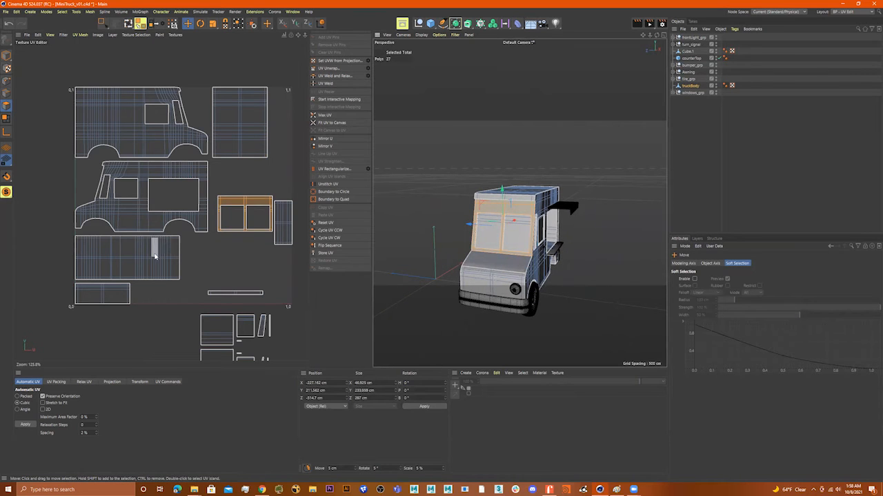
pyautogui.keyDown('alt'); pyautogui.moveTo(544, 224); pyautogui.dragTo(587, 228); pyautogui.keyUp('alt')
pyautogui.click(501, 267)
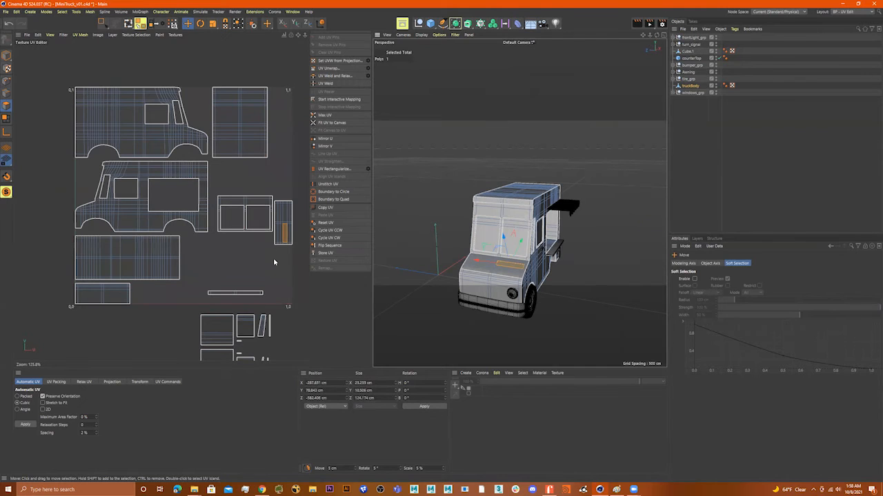
pyautogui.press('r')
pyautogui.doubleClick(282, 242)
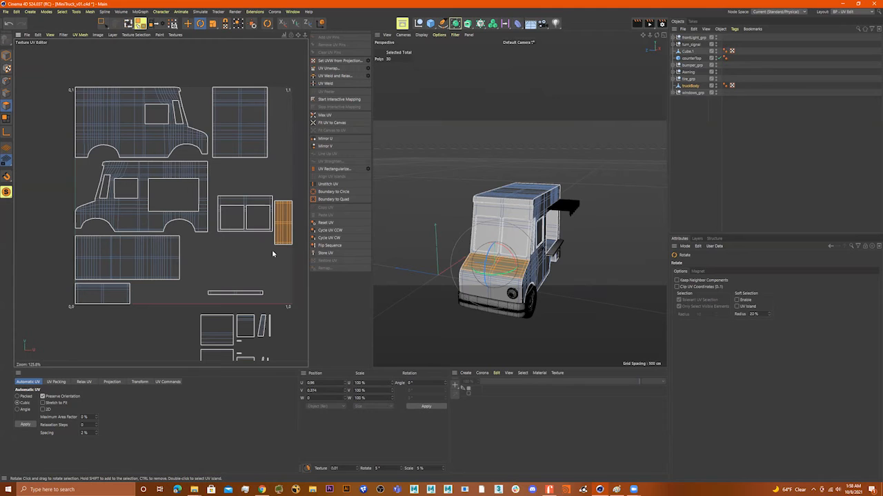
pyautogui.moveTo(272, 254); pyautogui.dragTo(377, 199)
pyautogui.hotkey('ctrl', 'z')
pyautogui.moveTo(262, 245); pyautogui.dragTo(531, 107)
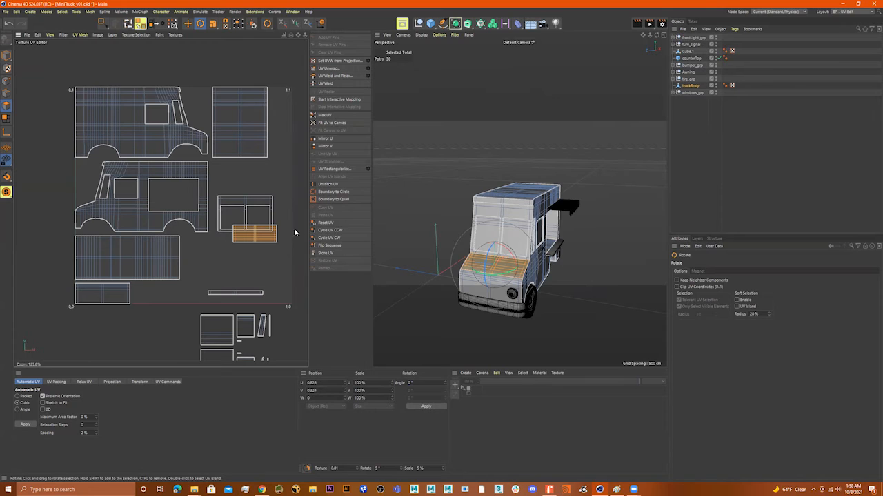
# Scale up the hood's UV island to match the windshield frame island's width and place it directly below that island
pyautogui.press('e')
pyautogui.moveTo(266, 241); pyautogui.dragTo(253, 249)
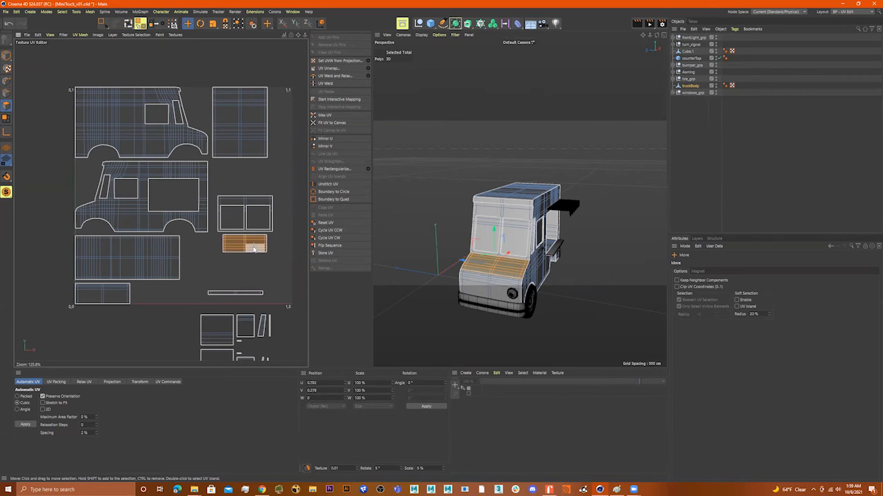
pyautogui.press('t')
pyautogui.moveTo(279, 254); pyautogui.dragTo(309, 254)
pyautogui.press('e')
pyautogui.moveTo(241, 252); pyautogui.dragTo(243, 252)
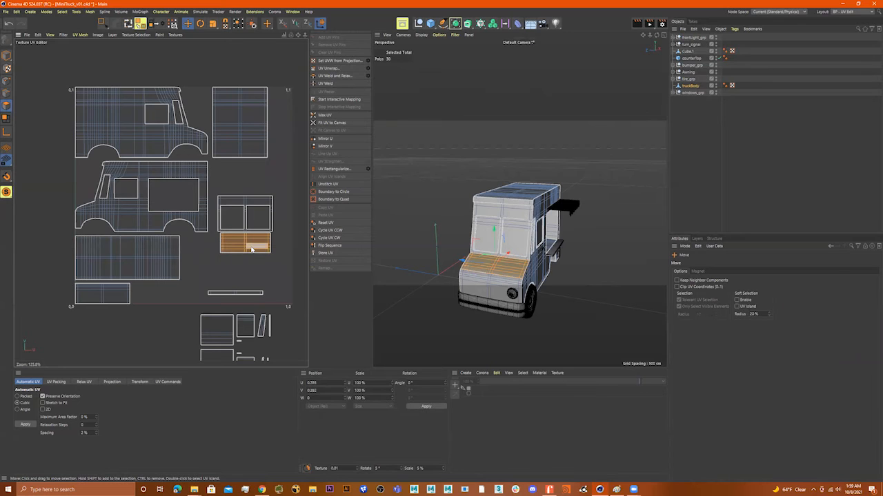
pyautogui.press('t')
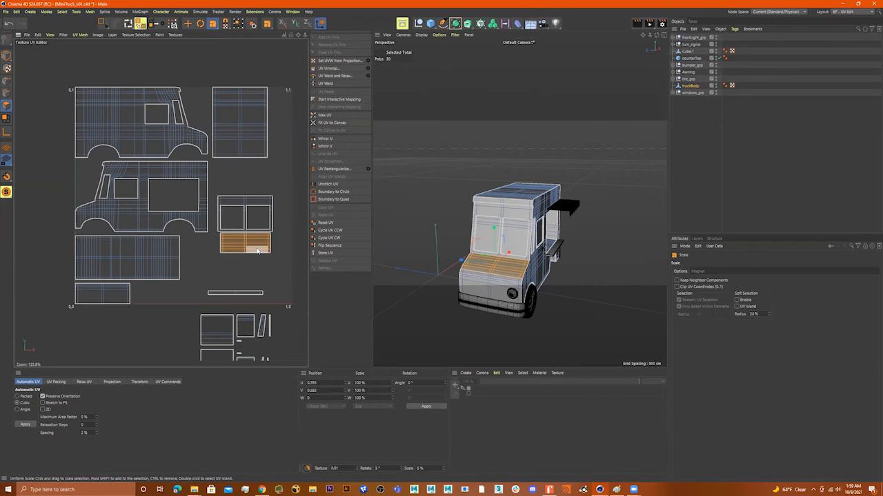
pyautogui.moveTo(256, 265); pyautogui.dragTo(274, 264)
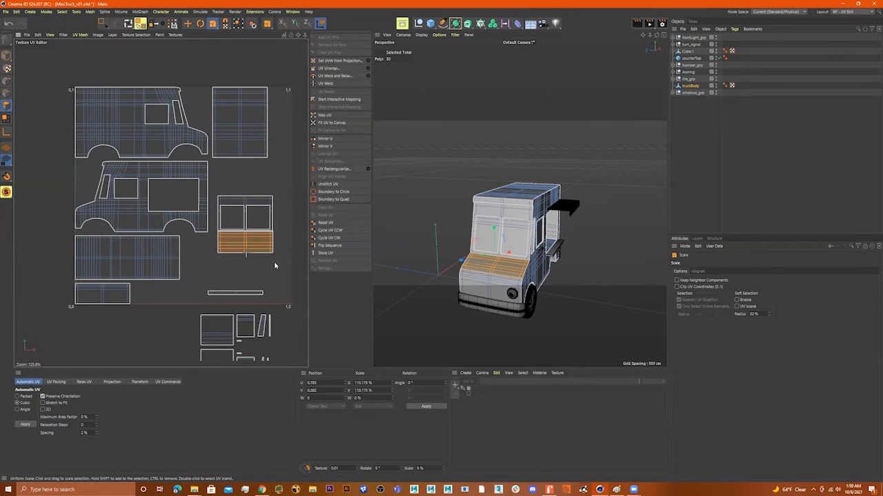
pyautogui.press('e')
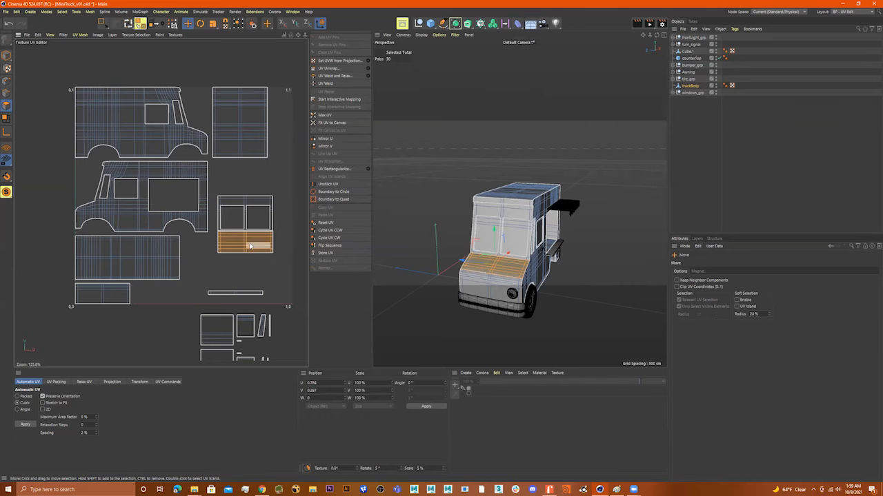
pyautogui.moveTo(246, 245); pyautogui.dragTo(246, 248)
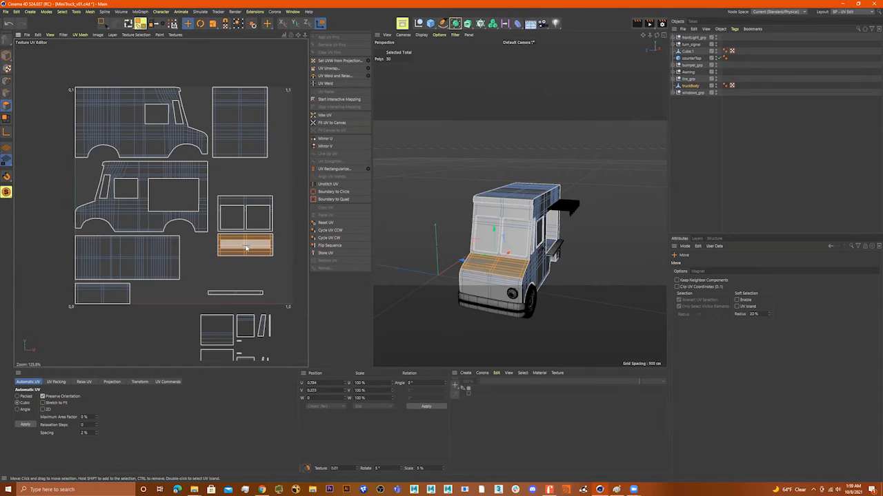
# Place the front grille's UV island below the hood island and move both up close to the windshield frame island
pyautogui.click(470, 283)
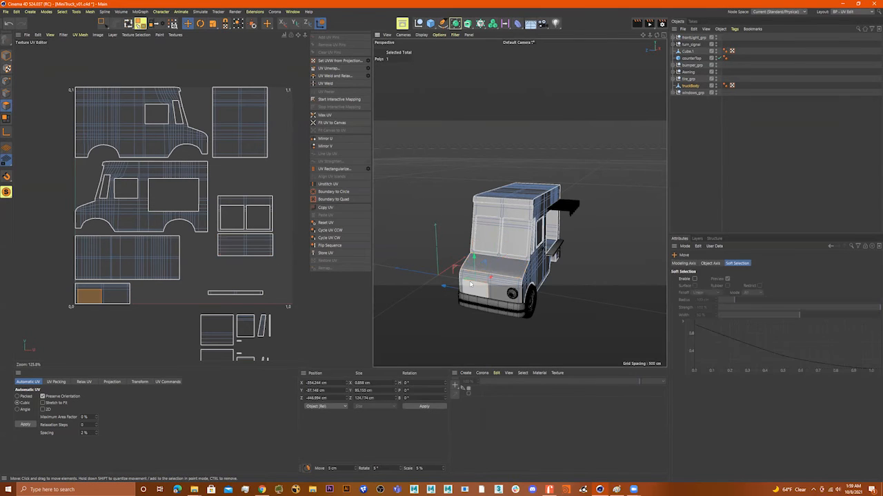
pyautogui.doubleClick(127, 297)
pyautogui.moveTo(118, 301); pyautogui.dragTo(230, 280)
pyautogui.scroll(5, 260, 273)
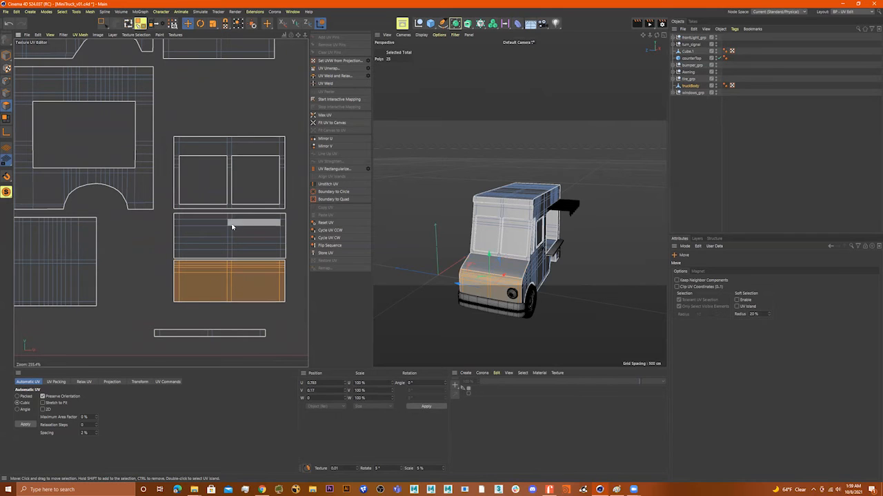
pyautogui.keyDown('shift'); pyautogui.doubleClick(232, 247); pyautogui.keyUp('shift')
pyautogui.moveTo(231, 247); pyautogui.dragTo(231, 244)
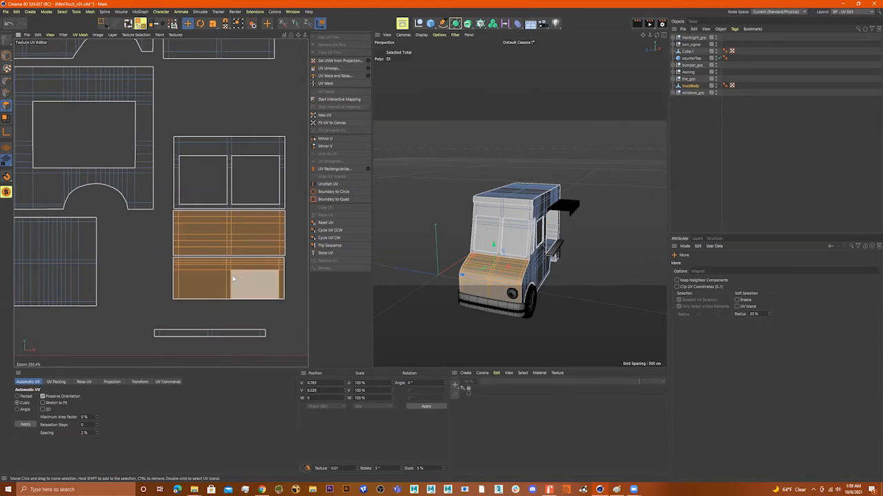
pyautogui.scroll(-5, 231, 276)
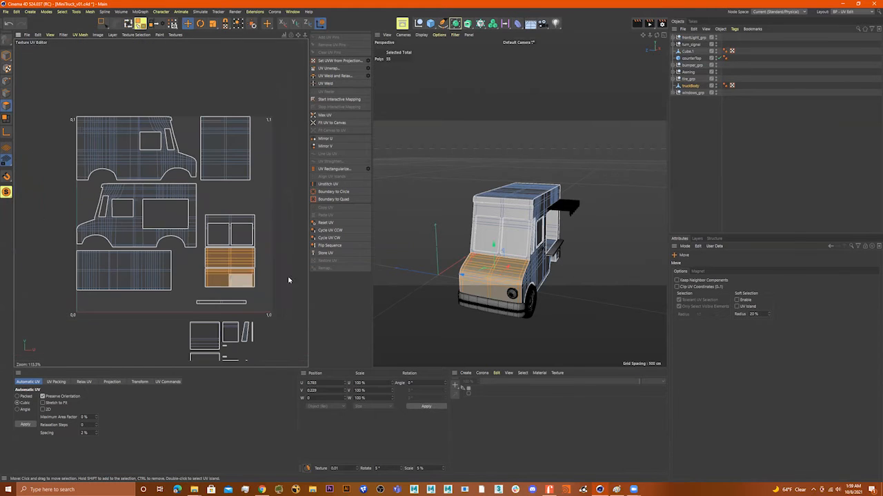
# Move the narrow front roof-edge strip's UV island to just above the windshield frame island
pyautogui.doubleClick(222, 302)
pyautogui.moveTo(248, 302); pyautogui.dragTo(241, 211)
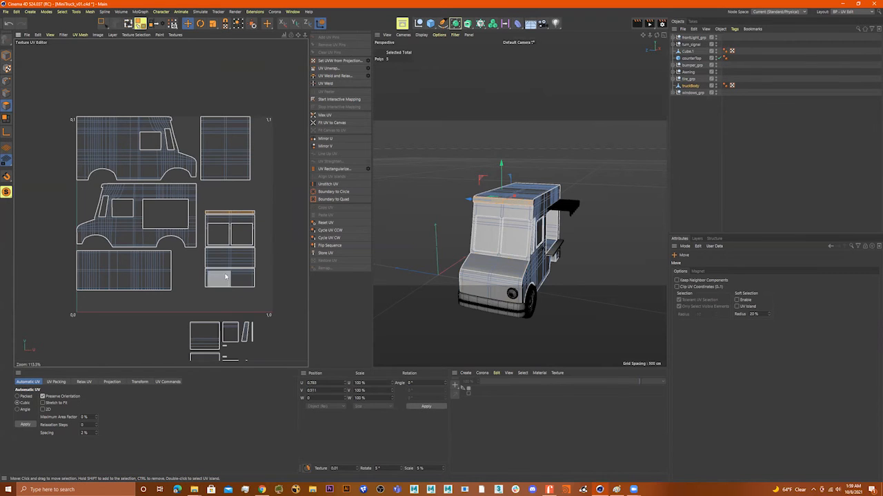
pyautogui.scroll(2, 187, 268)
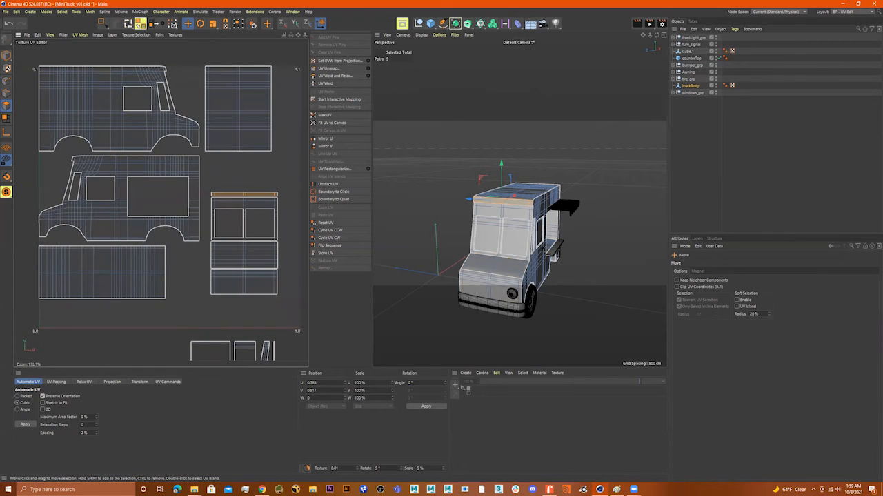
pyautogui.scroll(-8, 176, 240)
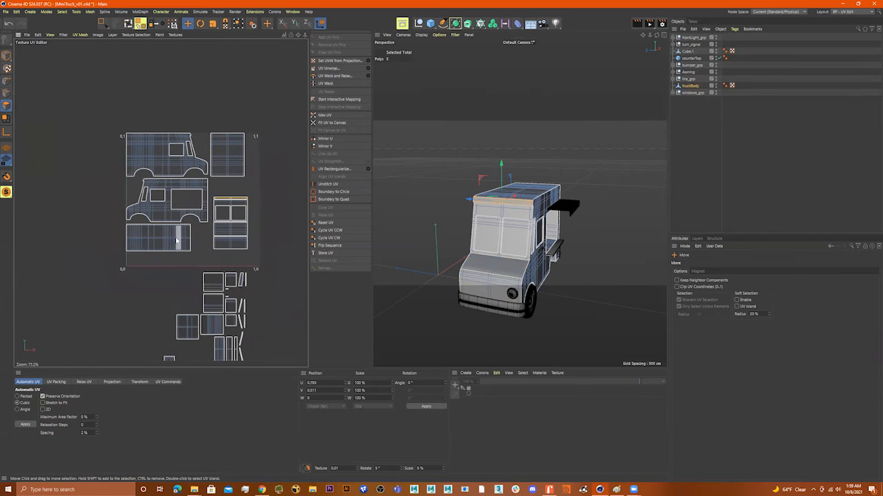
# Select the roof's UV island and move it right so its end lines up with the truck side island above
pyautogui.doubleClick(177, 240)
pyautogui.click(176, 240)
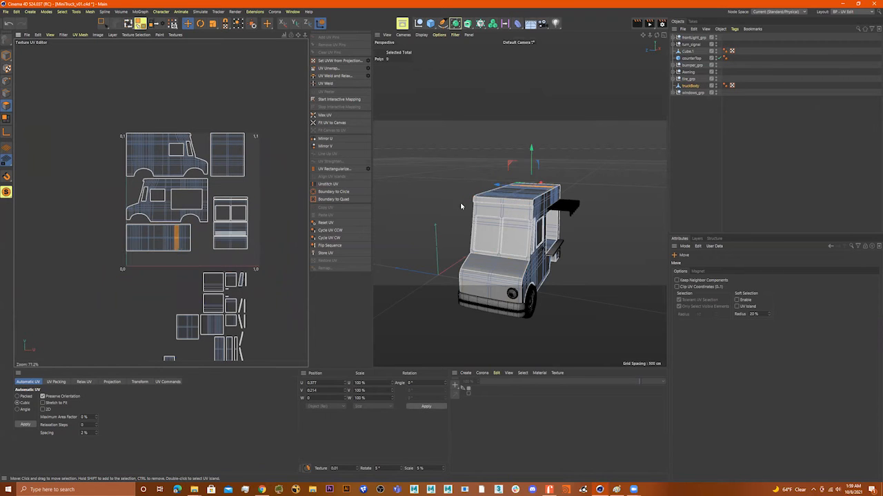
pyautogui.keyDown('alt'); pyautogui.moveTo(579, 228); pyautogui.dragTo(562, 194); pyautogui.keyUp('alt')
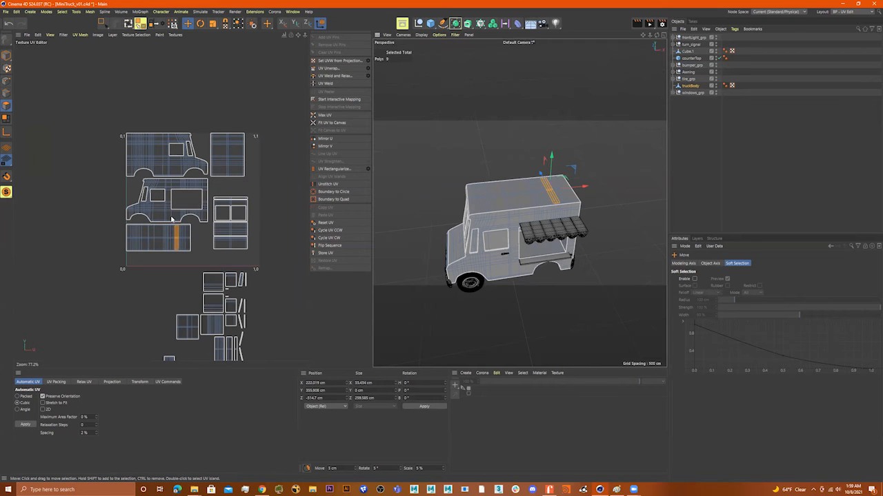
pyautogui.doubleClick(161, 246)
pyautogui.moveTo(165, 241); pyautogui.dragTo(184, 238)
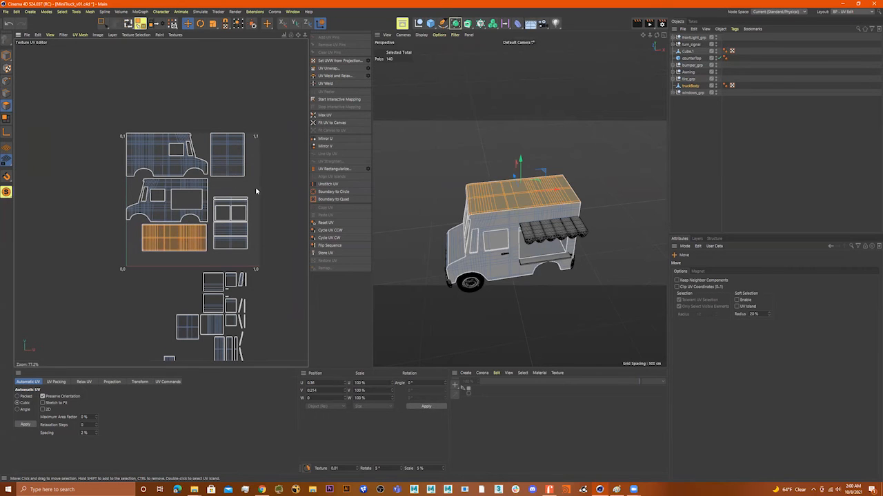
# Rectangle-select the stacked front-end islands and move them up, directly beneath the rear panel's UV island
pyautogui.press('0')
pyautogui.moveTo(260, 188); pyautogui.dragTo(226, 216)
pyautogui.press('e')
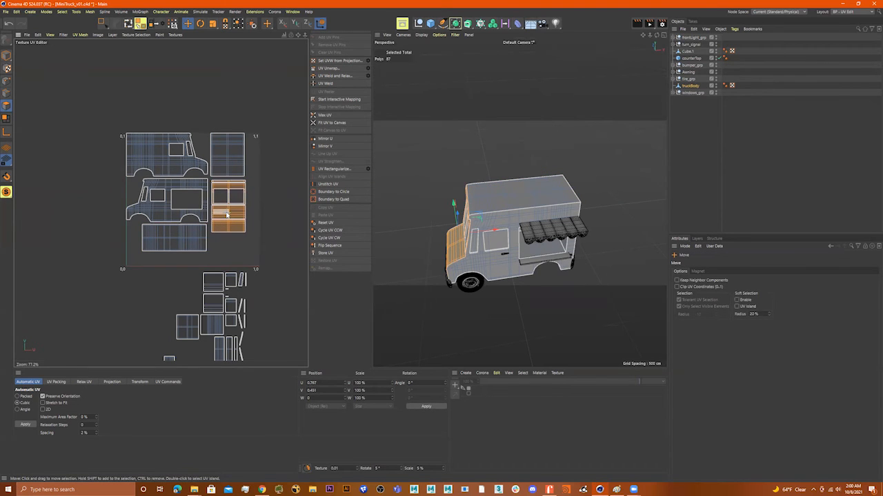
pyautogui.scroll(3, 227, 234)
pyautogui.scroll(-4, 230, 265)
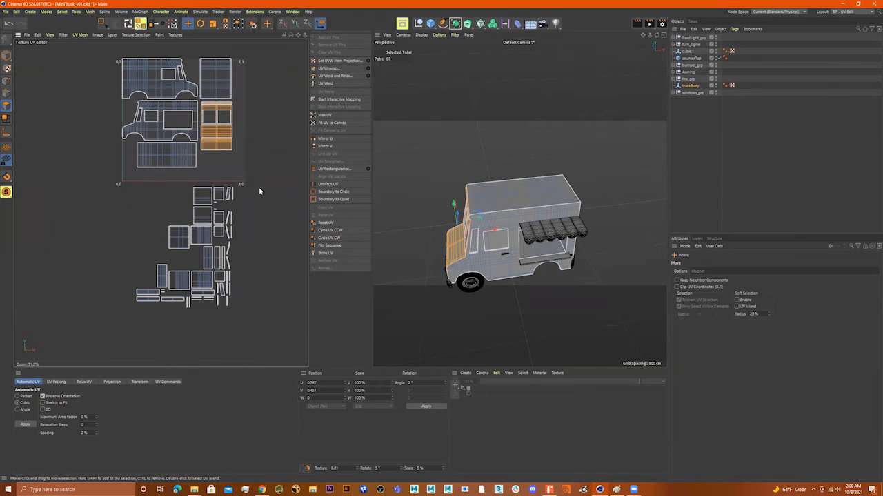
# Rectangle-select all islands below the canvas, scale them to about 33 % and move them into the canvas's lower right corner
pyautogui.press('0')
pyautogui.moveTo(258, 181); pyautogui.dragTo(113, 333)
pyautogui.press('t')
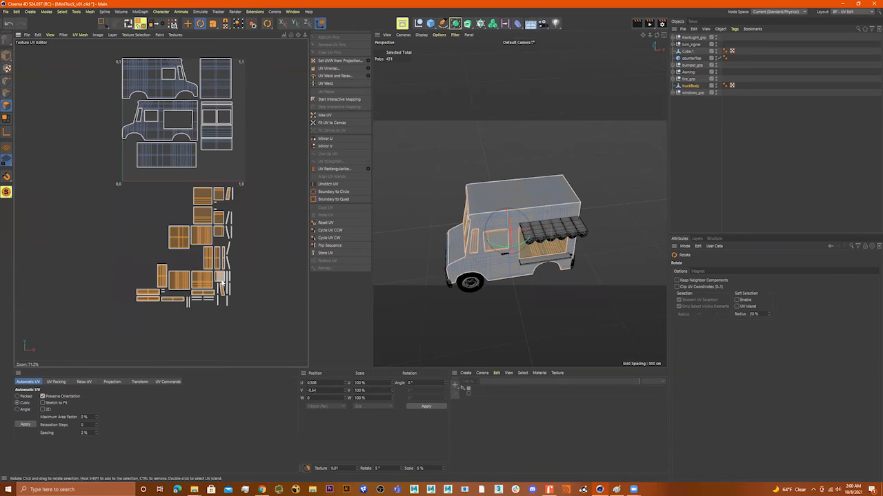
pyautogui.moveTo(270, 242); pyautogui.dragTo(205, 268)
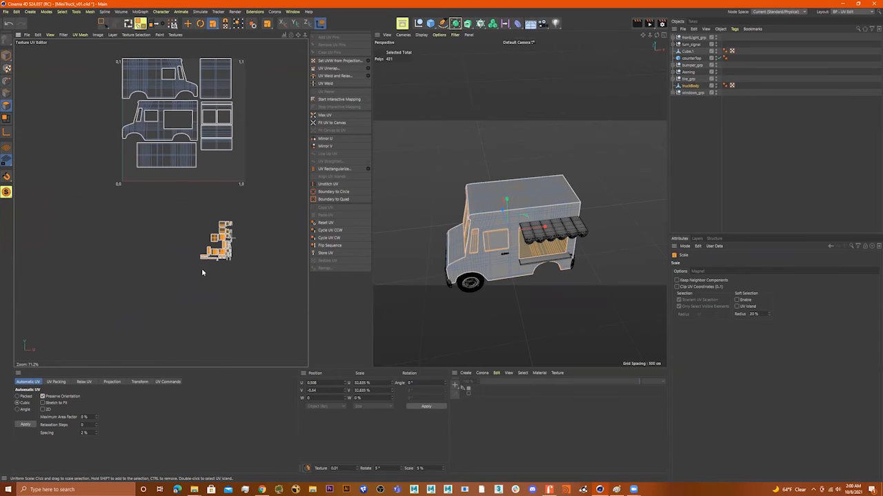
pyautogui.press('e')
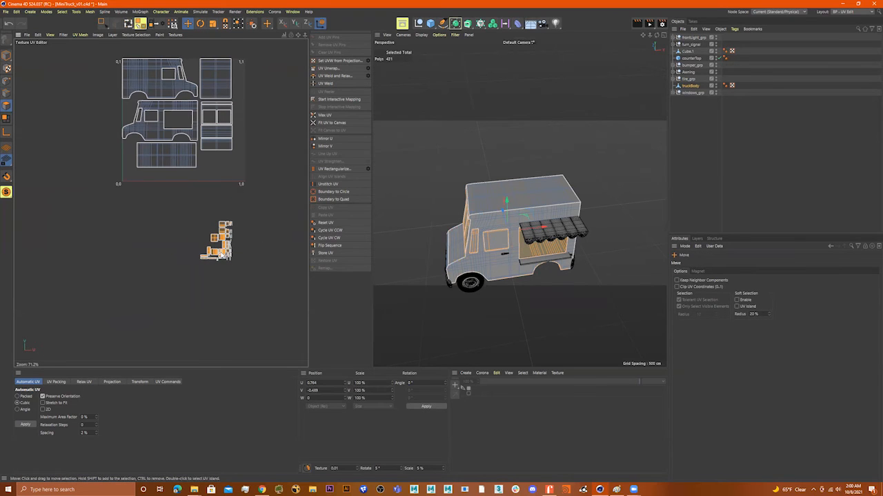
pyautogui.moveTo(222, 253); pyautogui.dragTo(221, 178)
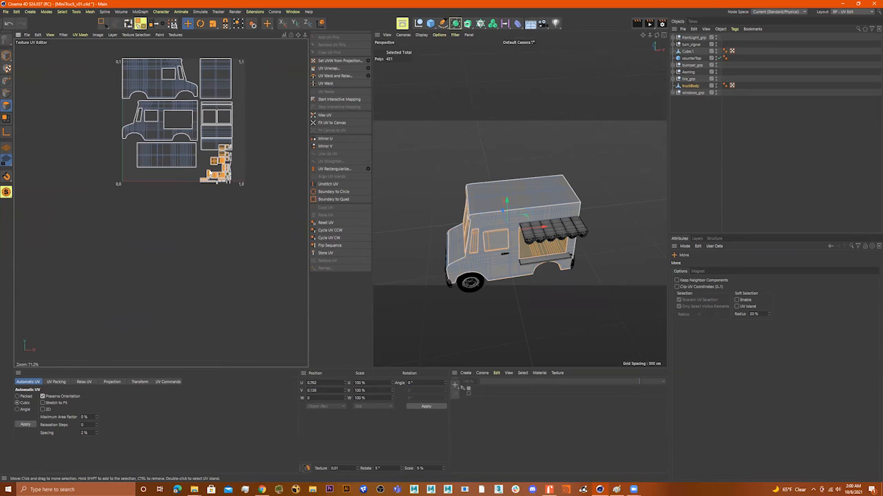
# Rotate the group of small islands 90° clockwise and fit it inside the canvas beneath the front grille island
pyautogui.scroll(6, 218, 180)
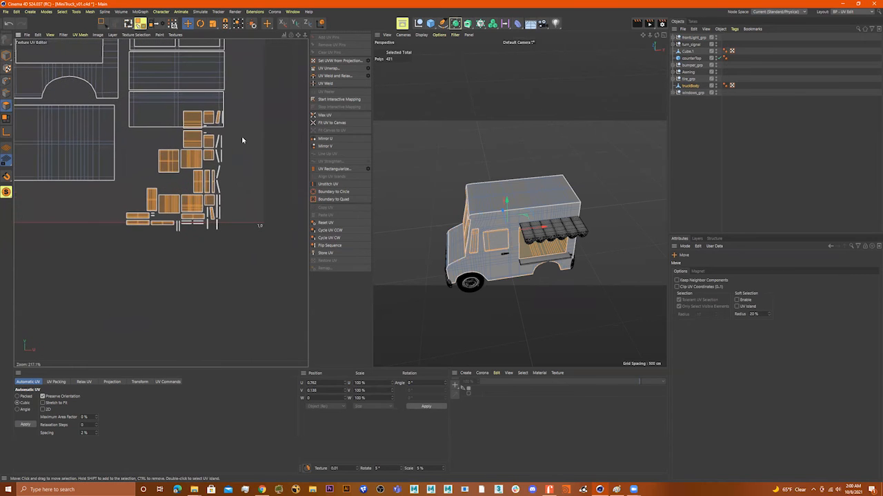
pyautogui.moveTo(199, 151); pyautogui.dragTo(211, 181)
pyautogui.press('r')
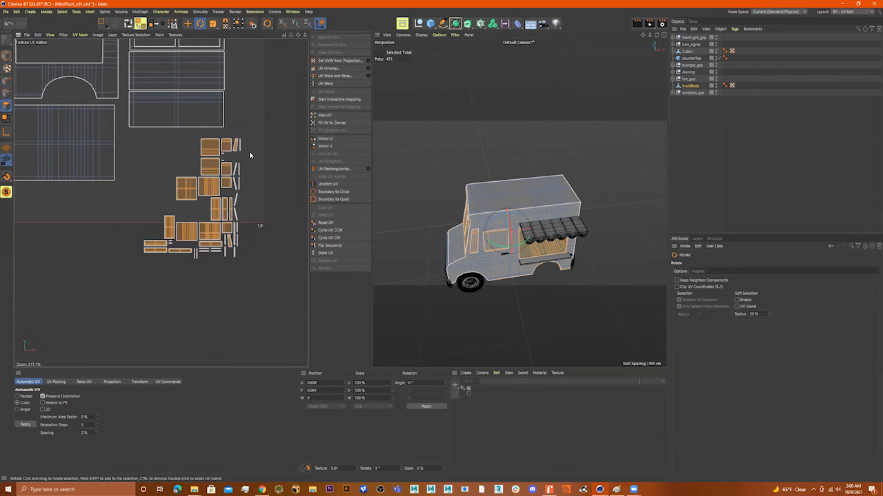
pyautogui.moveTo(249, 151); pyautogui.dragTo(225, 189)
pyautogui.press('e')
pyautogui.moveTo(194, 128); pyautogui.dragTo(186, 194)
pyautogui.scroll(2, 152, 138)
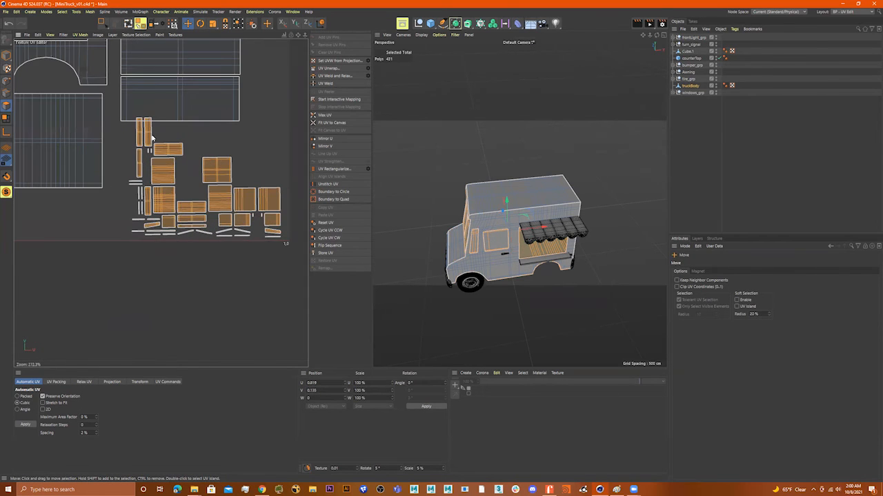
# Move the two tall narrow islands into the gap beside the cross-divided square island
pyautogui.doubleClick(149, 136)
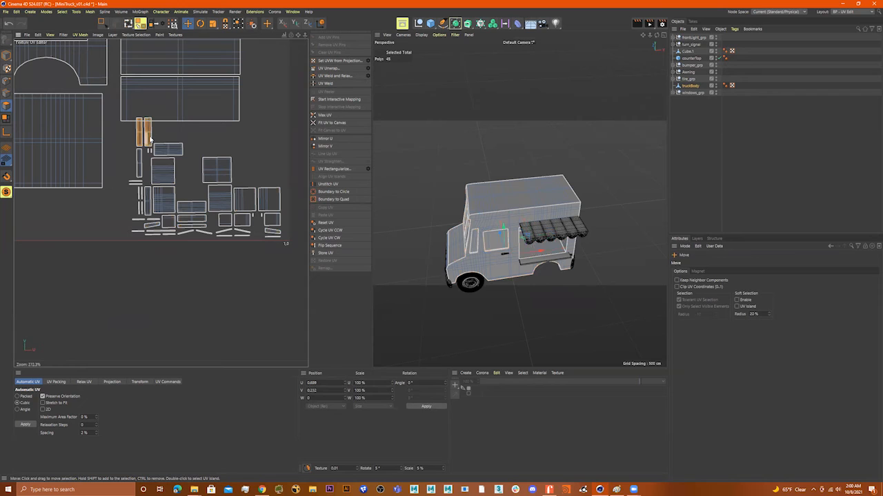
pyautogui.moveTo(150, 138); pyautogui.dragTo(252, 176)
pyautogui.keyDown('alt'); pyautogui.moveTo(272, 153); pyautogui.dragTo(240, 144, button='middle'); pyautogui.keyUp('alt')
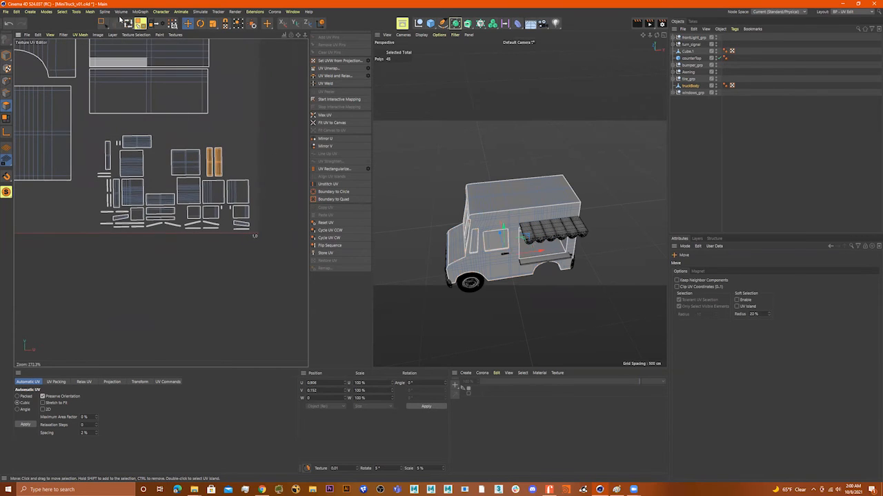
pyautogui.click(104, 24)
pyautogui.click(262, 134)
pyautogui.moveTo(261, 126); pyautogui.dragTo(144, 210)
pyautogui.hotkey('ctrl', 'z')
# Rectangle-select the group of small islands, scale it up slightly and move it up within the canvas beneath the front grille island
pyautogui.click(103, 24)
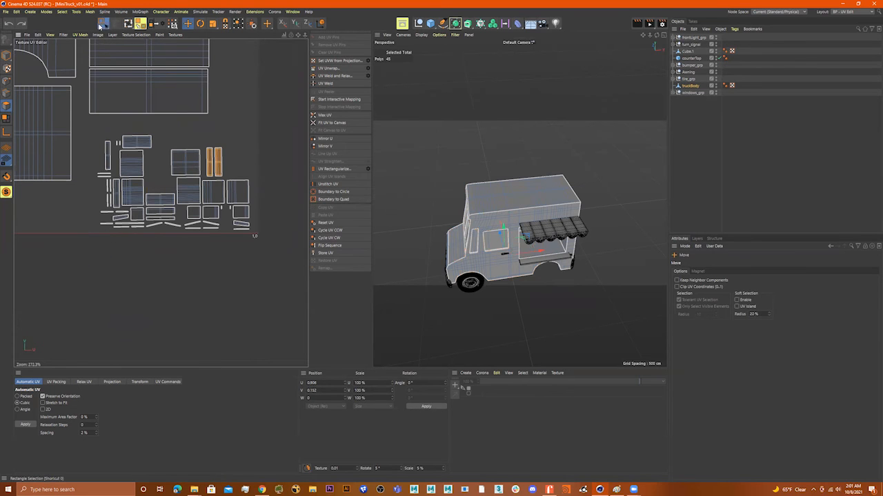
pyautogui.moveTo(270, 131); pyautogui.dragTo(89, 265)
pyautogui.press('r')
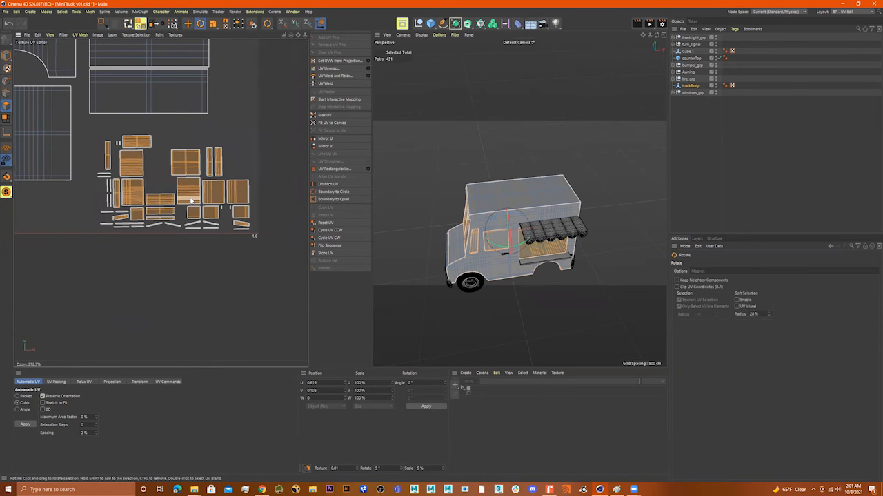
pyautogui.moveTo(246, 168)
pyautogui.mouseDown()
pyautogui.moveTo(270, 153)
pyautogui.moveTo(254, 166)
pyautogui.mouseUp()
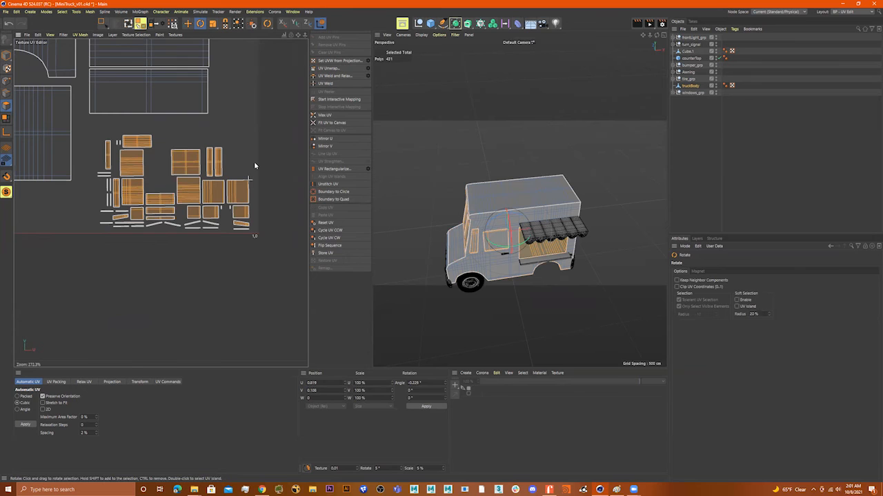
pyautogui.press('t')
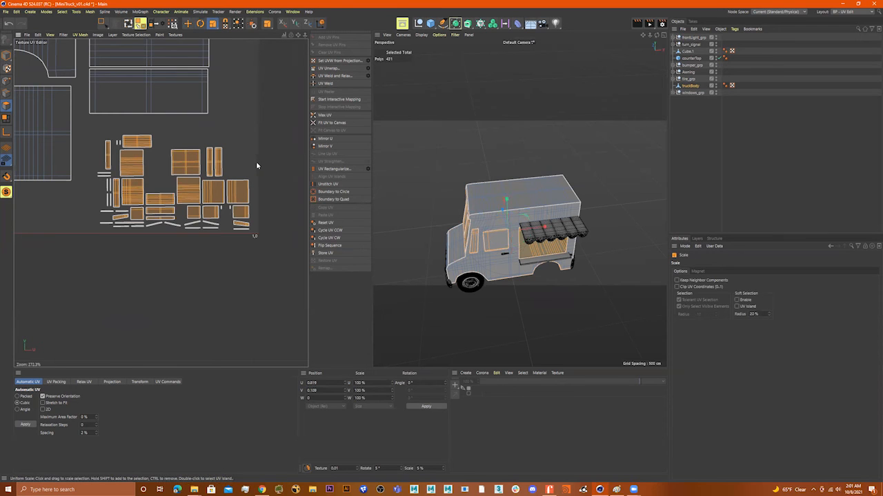
pyautogui.moveTo(263, 163); pyautogui.dragTo(288, 145)
pyautogui.press('e')
pyautogui.moveTo(187, 194); pyautogui.dragTo(187, 183)
pyautogui.scroll(-8, 193, 240)
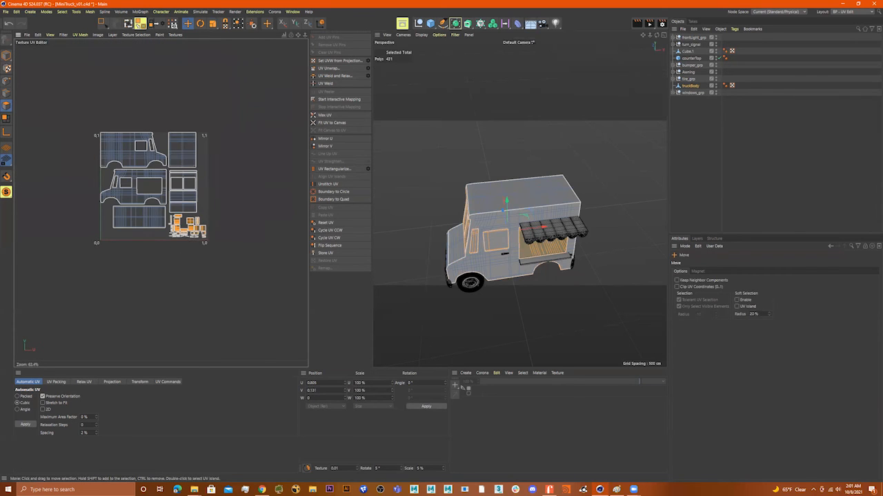
pyautogui.scroll(2, 186, 214)
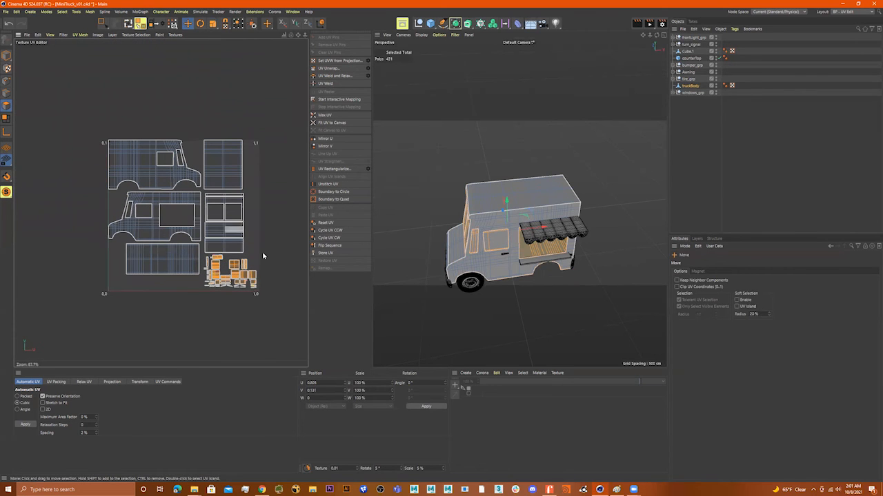
# Create a new 5000 × 5000 pixel texture in dark green (hue 91°, value 30 %) and add a UV mesh layer to it
pyautogui.click(28, 35)
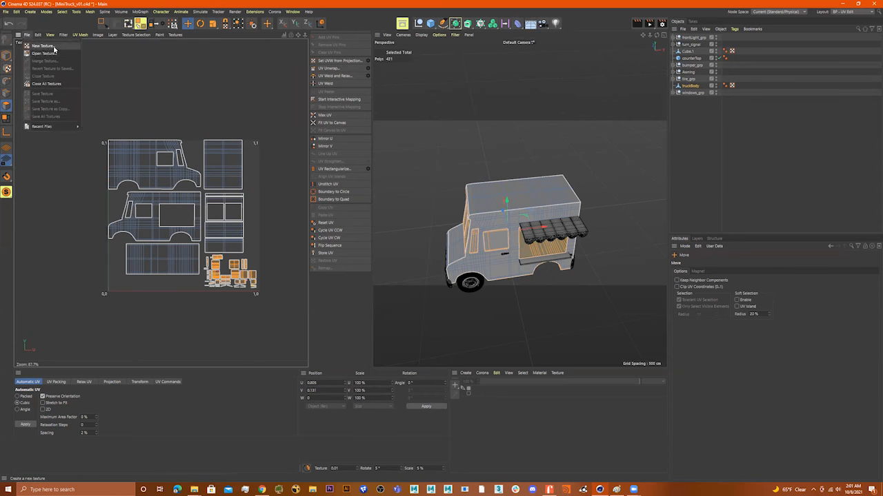
pyautogui.click(42, 44)
pyautogui.moveTo(58, 35)
pyautogui.mouseDown()
pyautogui.moveTo(1, 38)
pyautogui.moveTo(45, 34)
pyautogui.mouseUp()
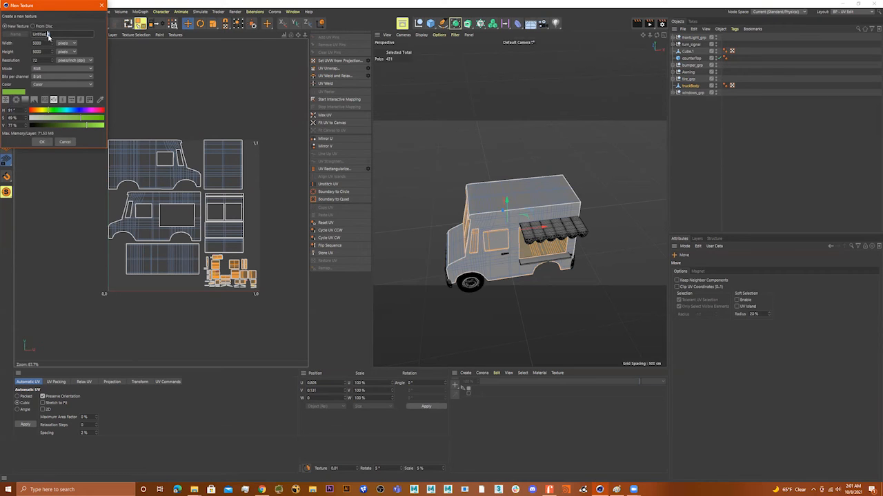
pyautogui.click(59, 126)
pyautogui.click(55, 119)
pyautogui.click(88, 119)
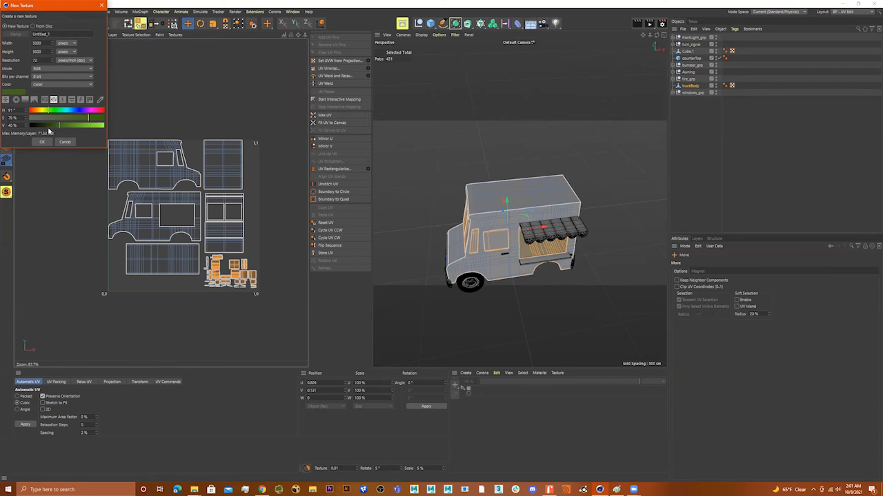
pyautogui.moveTo(46, 126); pyautogui.dragTo(53, 125)
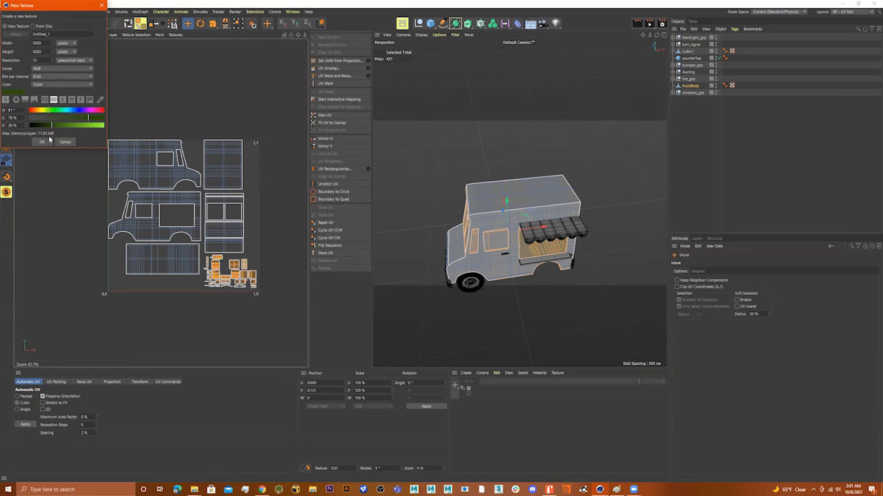
pyautogui.click(43, 142)
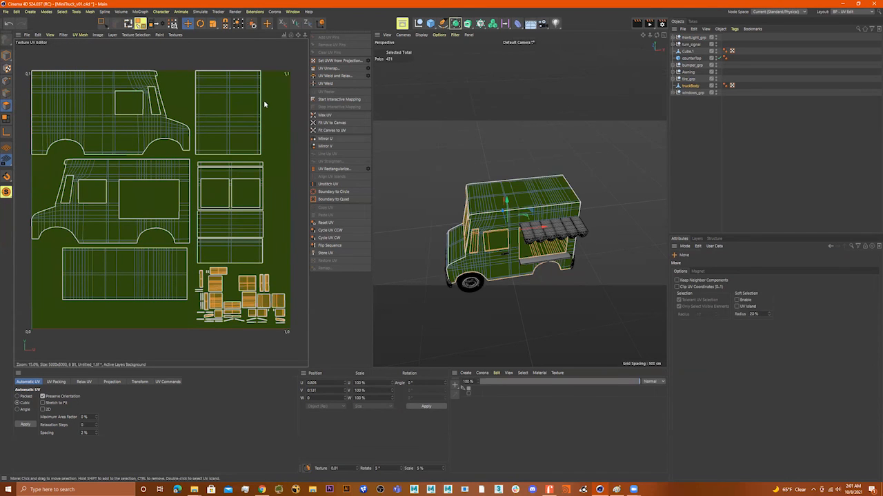
pyautogui.click(112, 35)
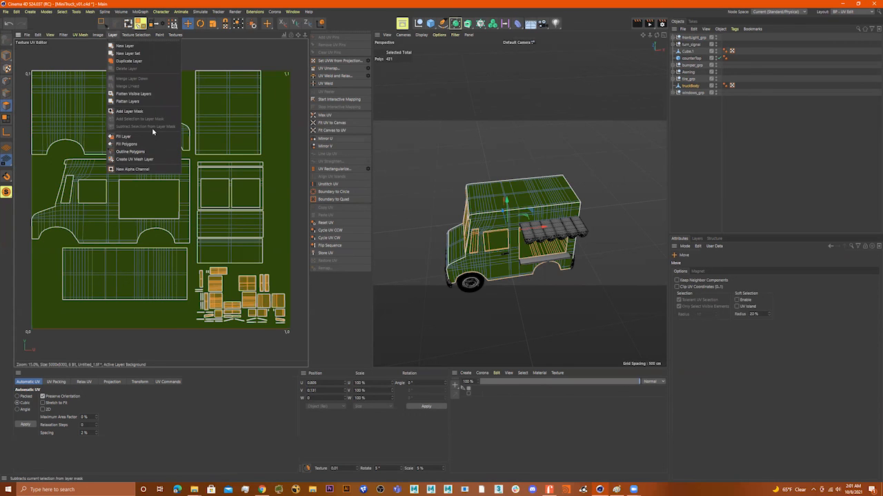
pyautogui.click(135, 160)
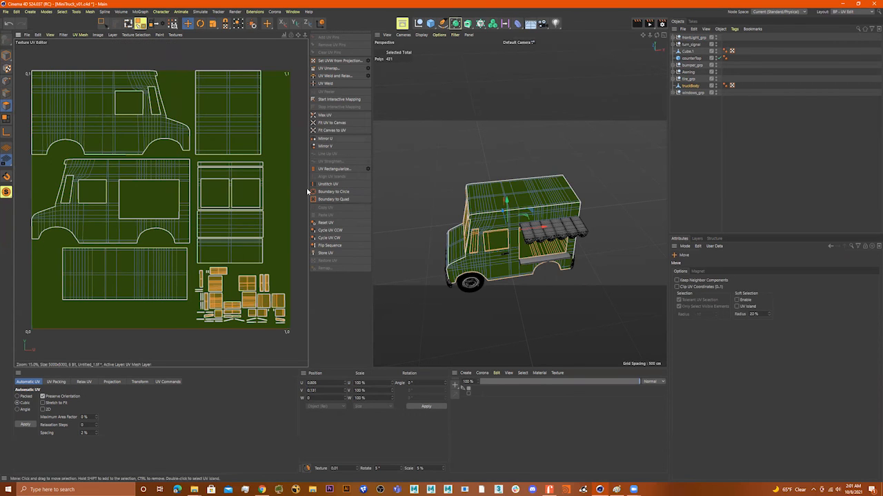
# Save the texture in TGA format as Mini_truck_UV in the Image_Processing_WORK folder
pyautogui.click(26, 35)
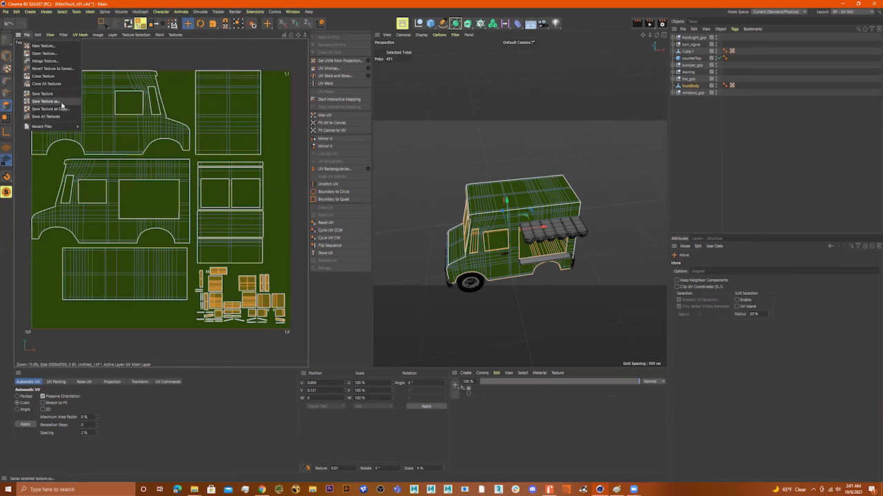
pyautogui.click(61, 102)
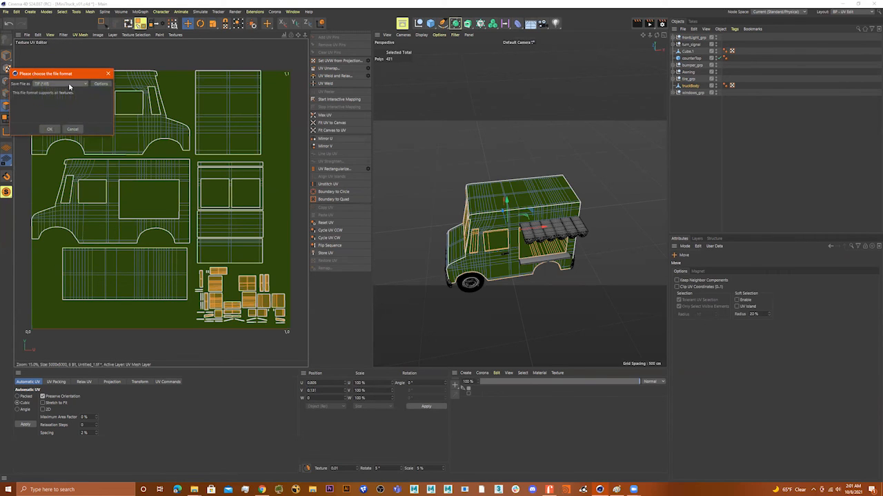
pyautogui.click(69, 84)
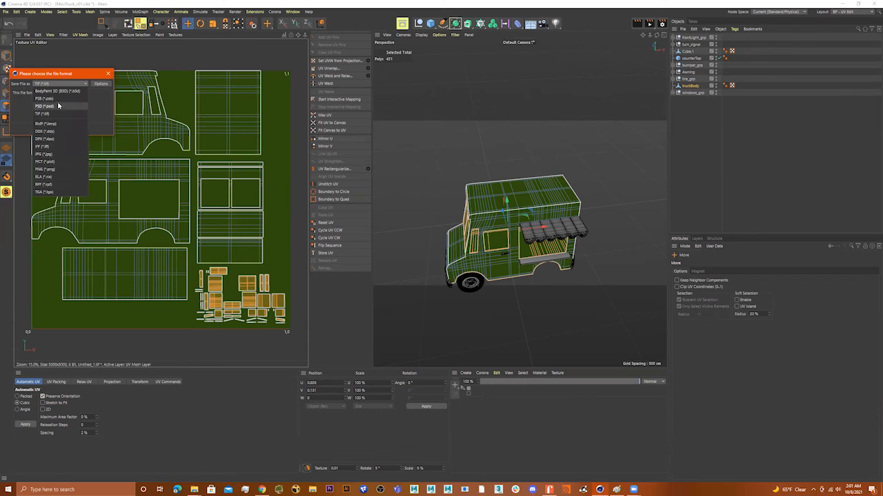
pyautogui.click(55, 192)
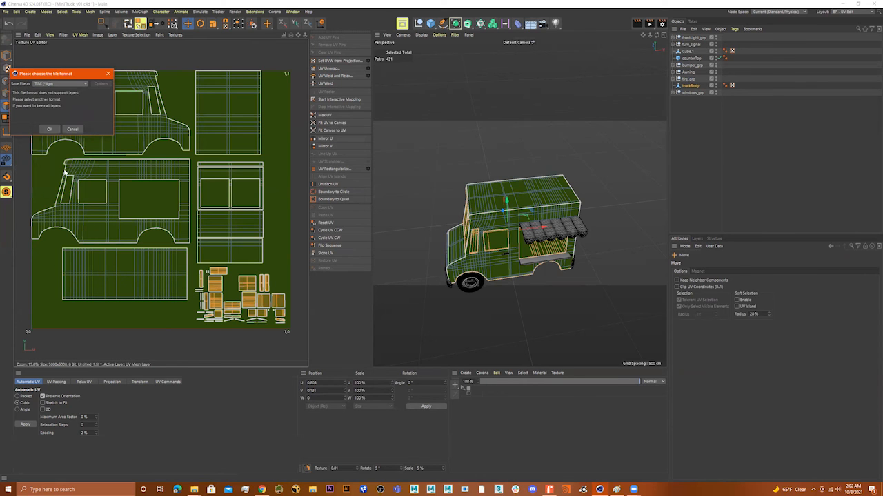
pyautogui.click(50, 129)
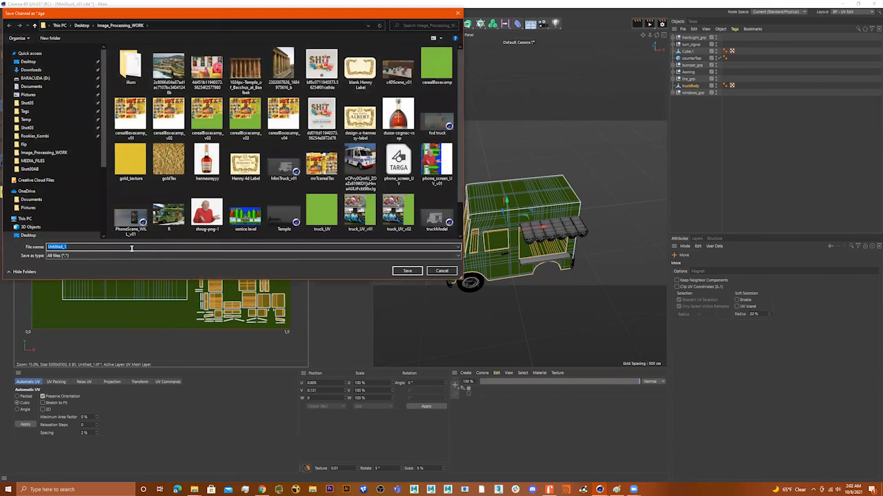
pyautogui.write('Mini_truck_UV')
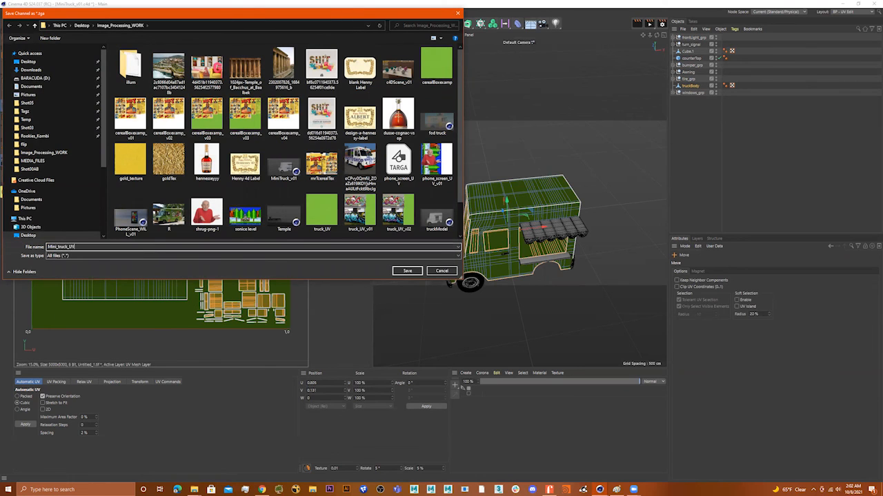
pyautogui.click(408, 270)
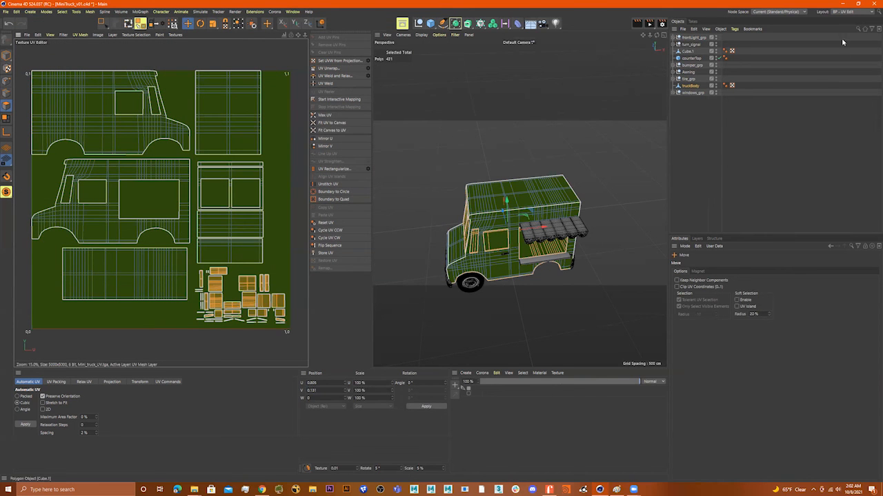
# Switch to the Image_Processing_WORK folder in File Explorer and open the Mini_truck_UV Targa file with Adobe Photoshop CC 2019
pyautogui.click(841, 5)
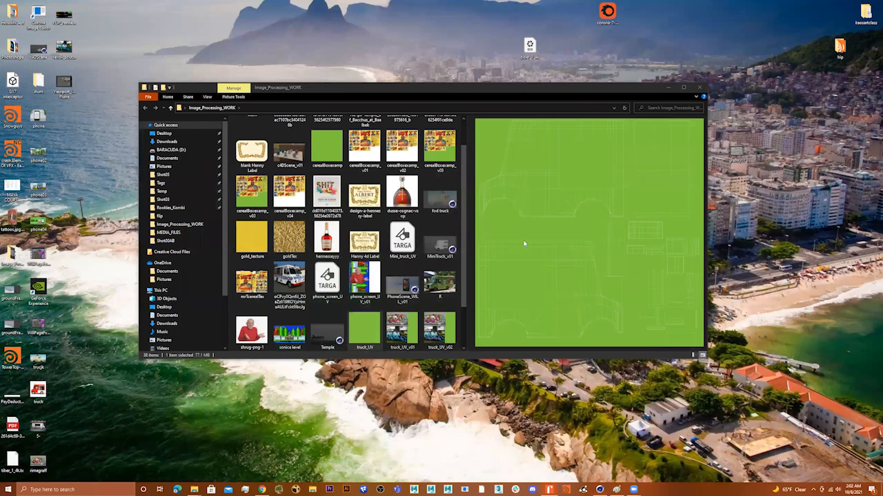
pyautogui.scroll(-1, 378, 237)
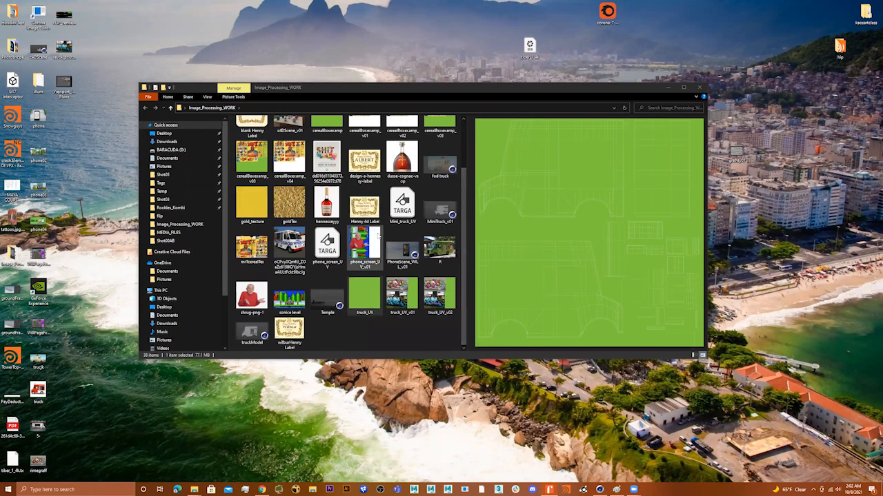
pyautogui.scroll(2, 389, 196)
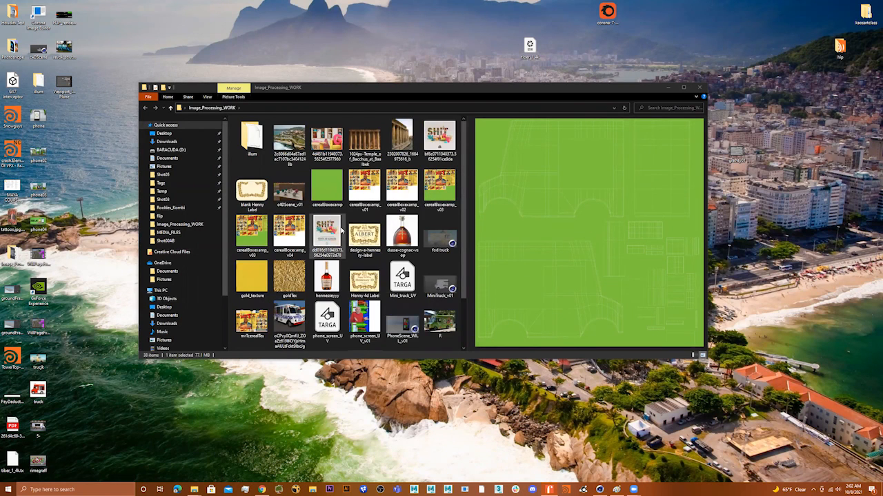
pyautogui.scroll(-2, 341, 233)
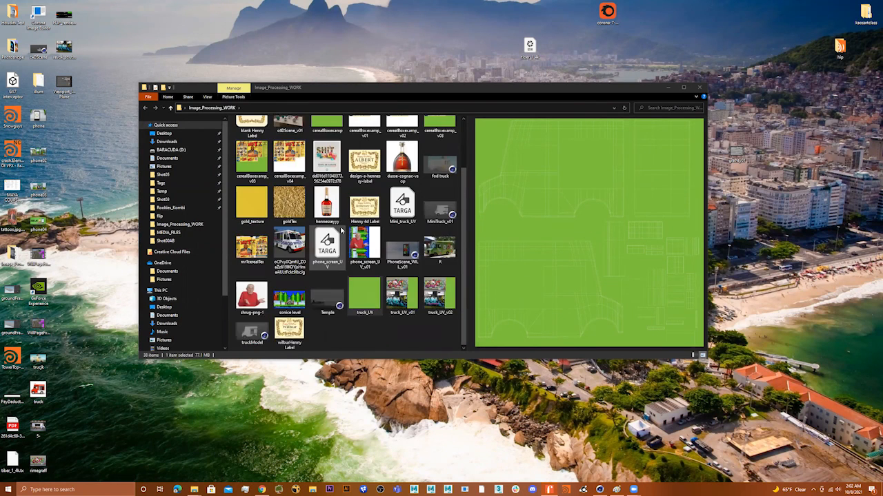
pyautogui.click(363, 293)
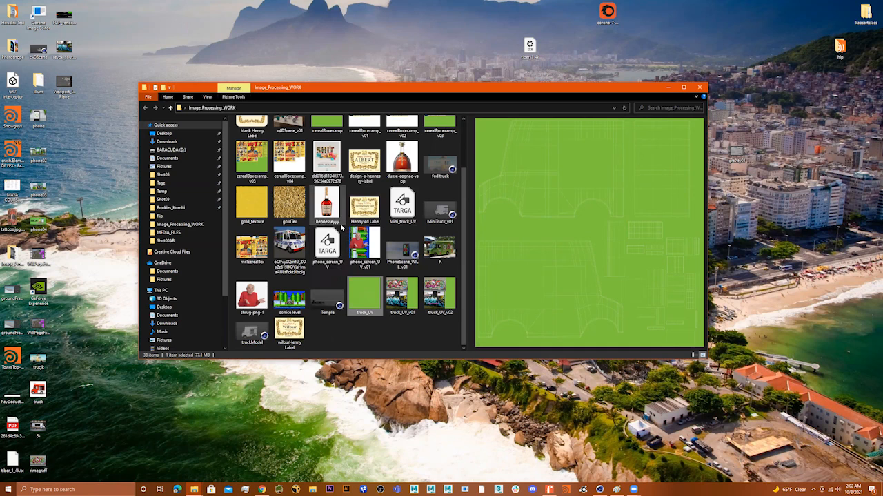
pyautogui.click(397, 209)
pyautogui.rightClick(402, 204)
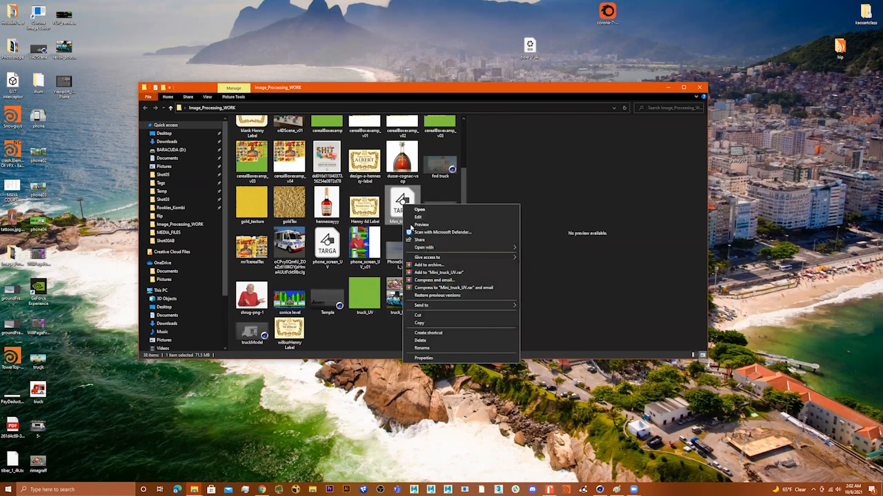
pyautogui.moveTo(431, 247)
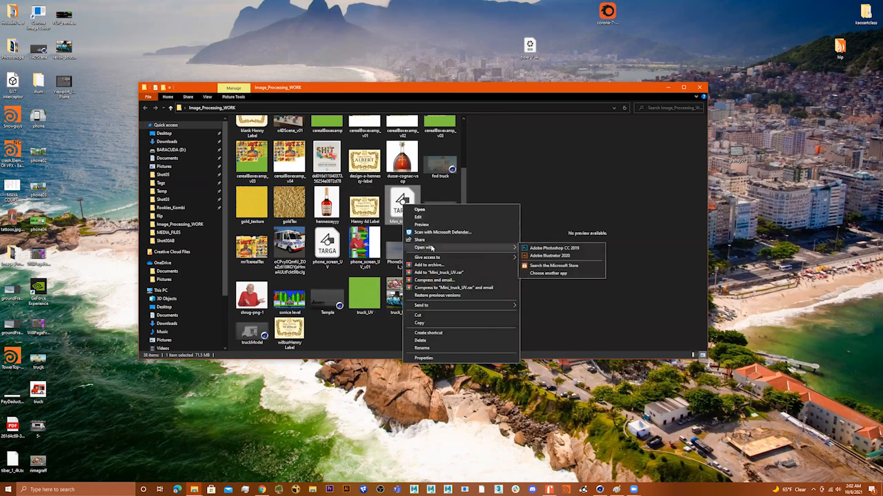
pyautogui.click(549, 249)
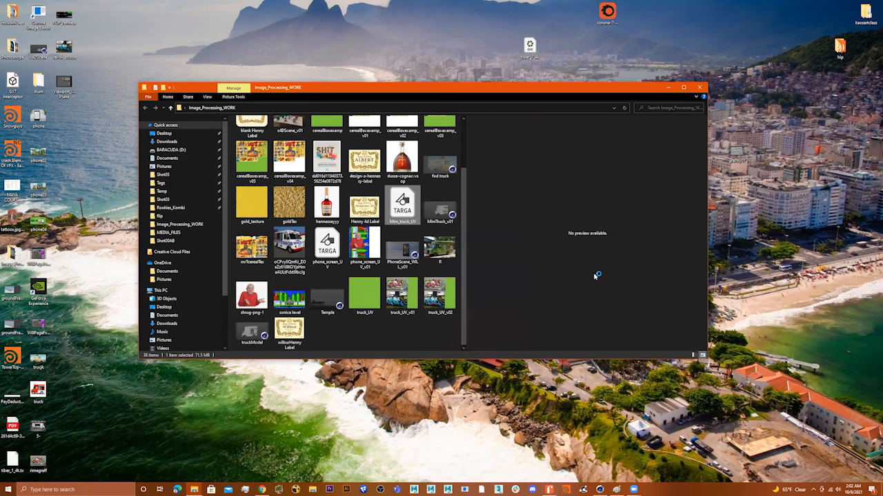